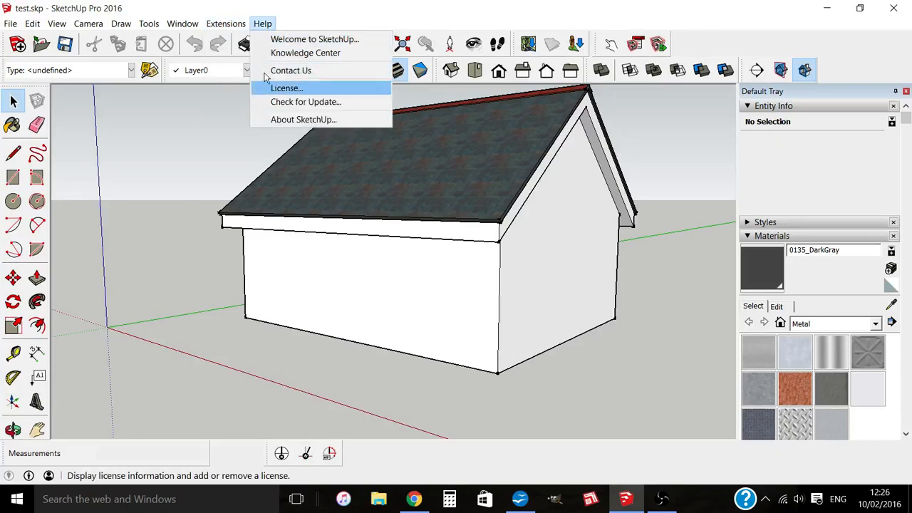
- Create a single WindowPlus window named A1 with a fixed, transparent casement and place it on the house's front wall
mouse_move(236, 98)
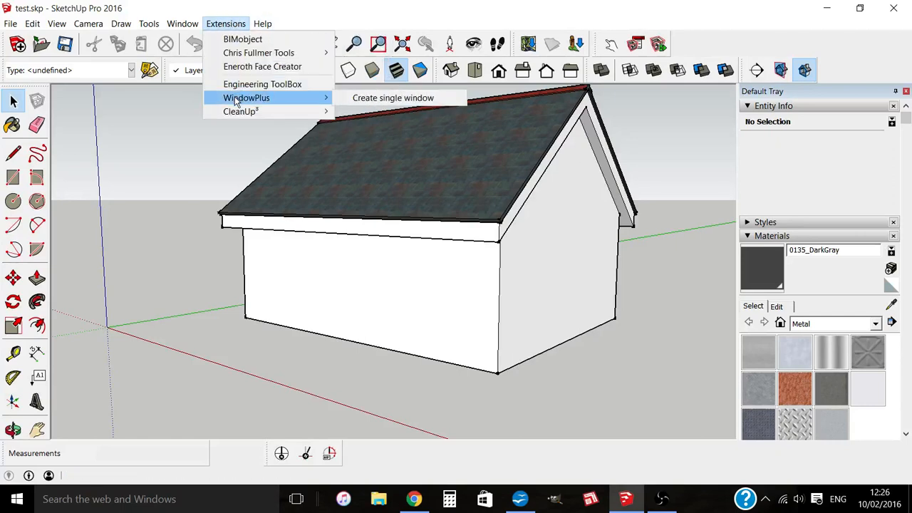
click(381, 97)
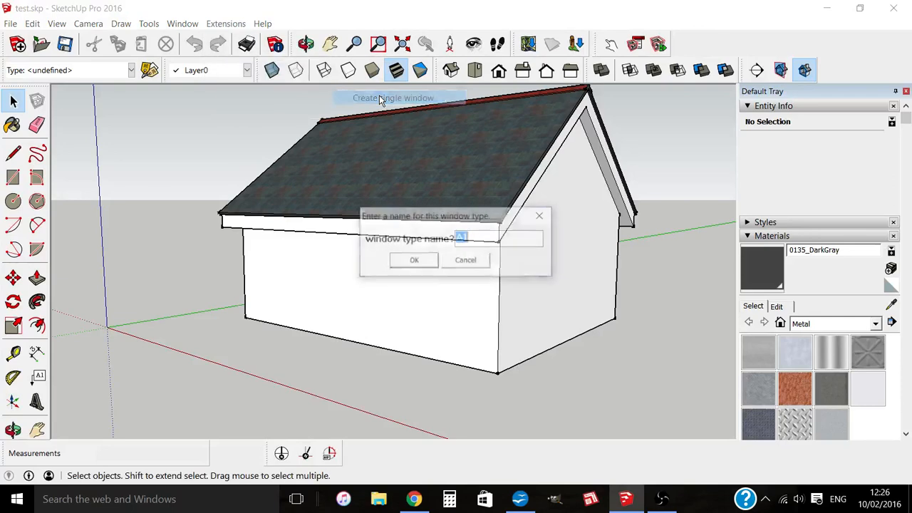
click(413, 261)
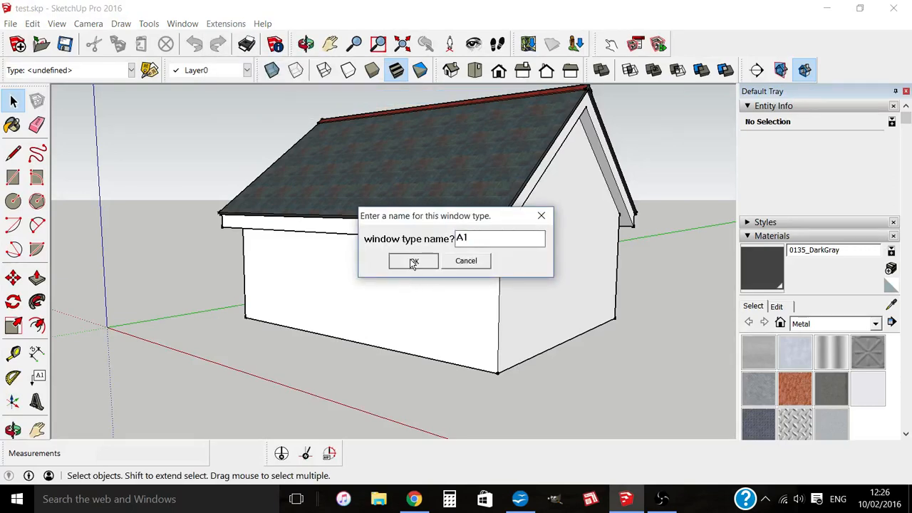
click(329, 396)
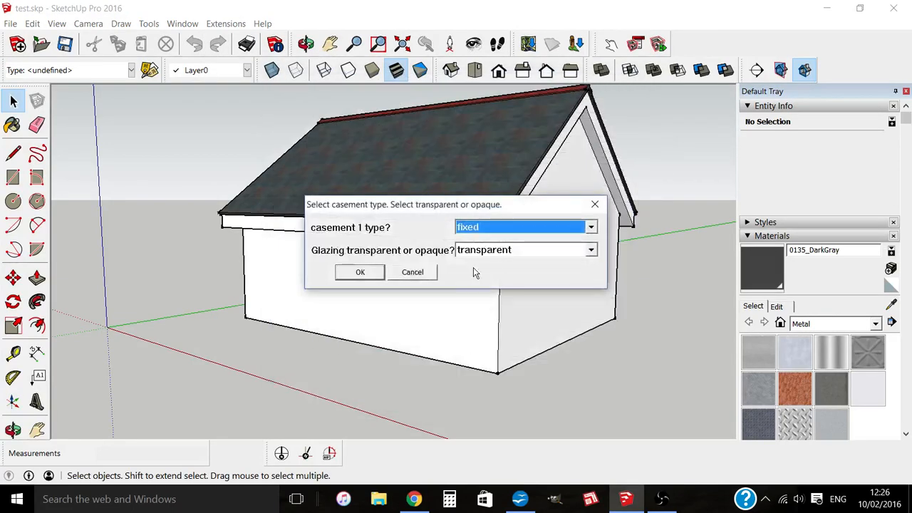
click(360, 271)
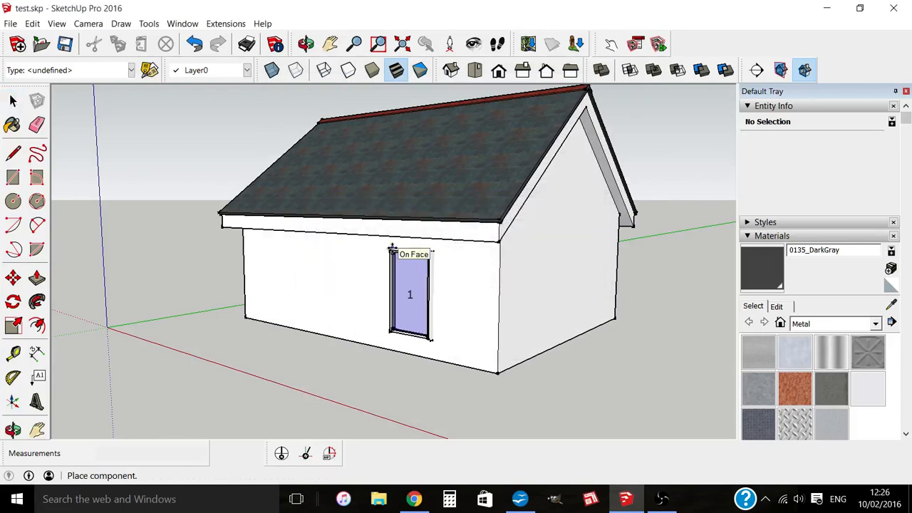
click(392, 248)
click(13, 102)
- Edit the WindowPlusA1 window's size, setting its overall opening width to 1.8 m
middle_drag(299, 281, 467, 298)
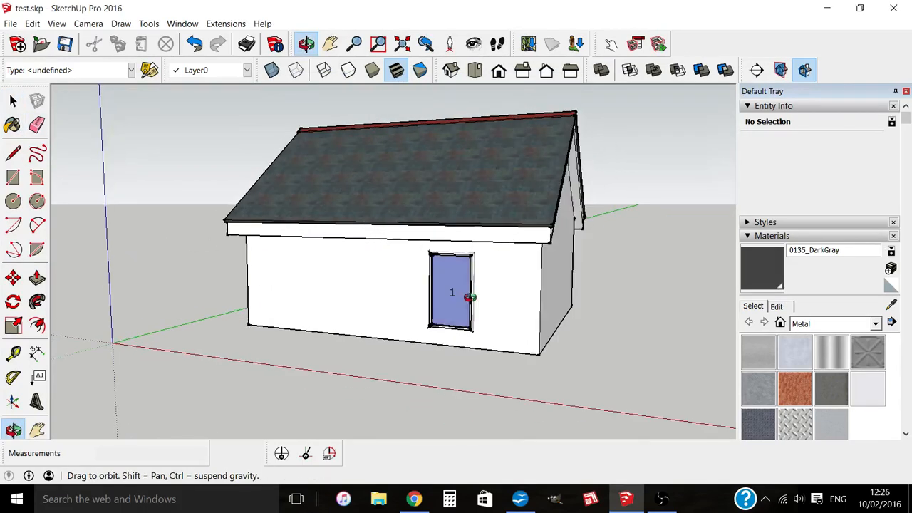
scroll(463, 299, up, 3)
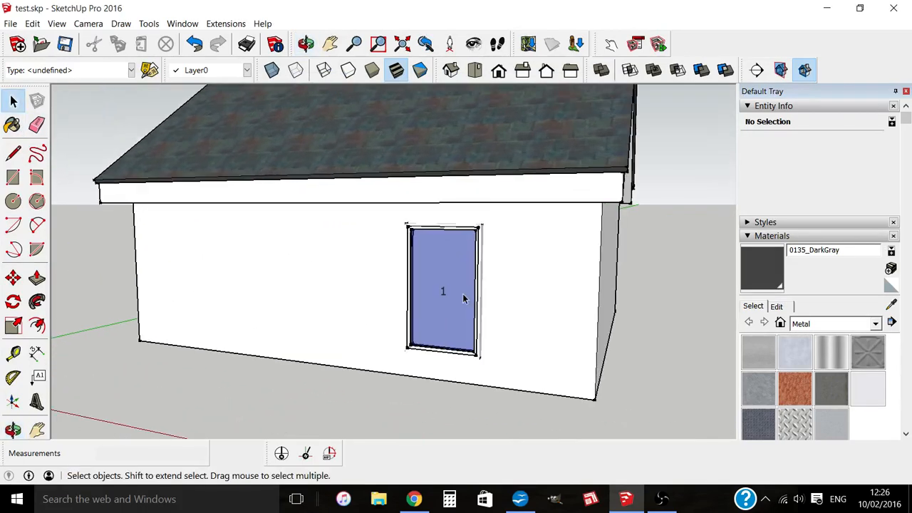
right_click(439, 265)
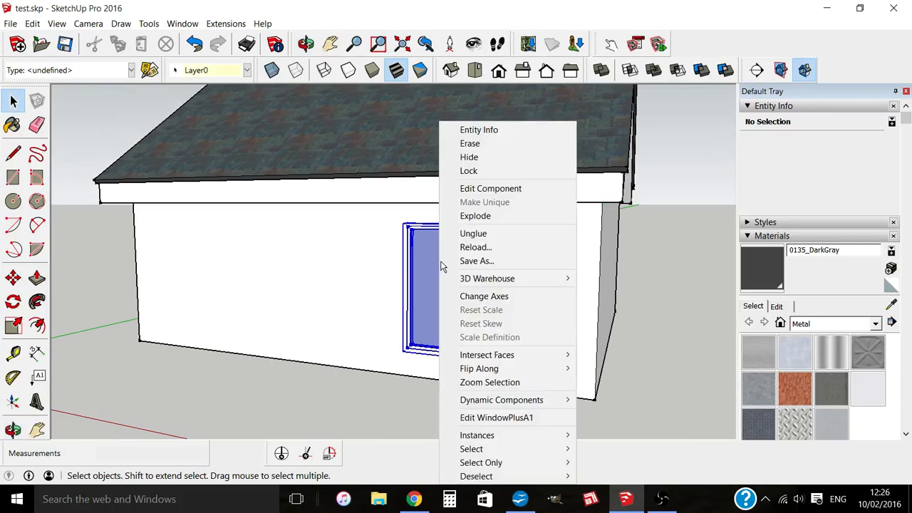
click(509, 418)
drag(432, 221, 375, 121)
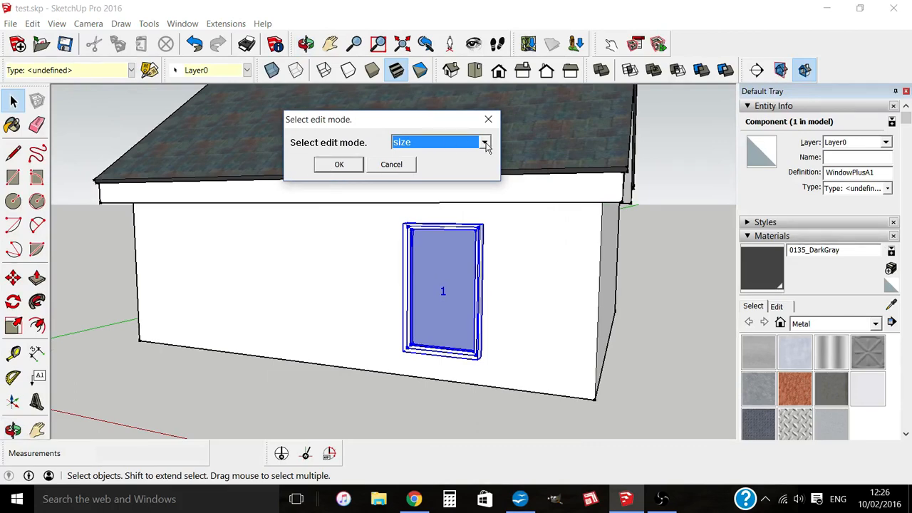
click(346, 164)
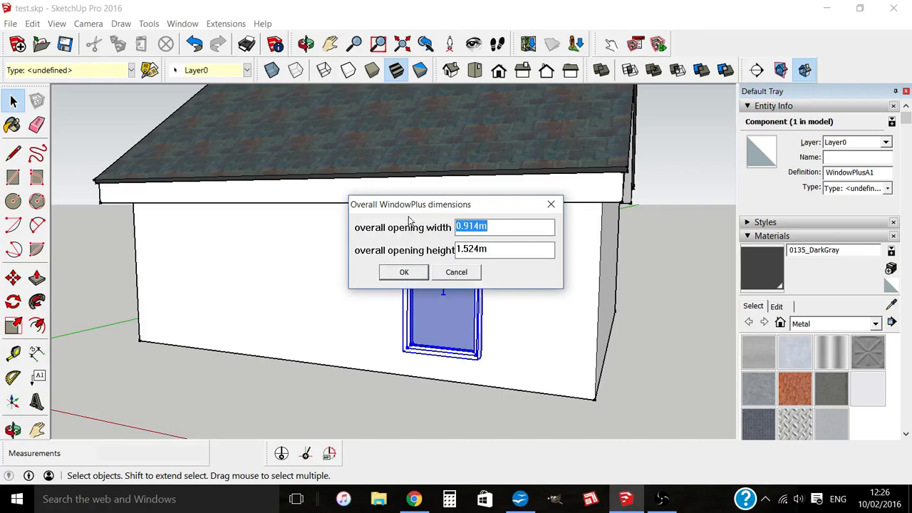
text(1.8)
click(403, 273)
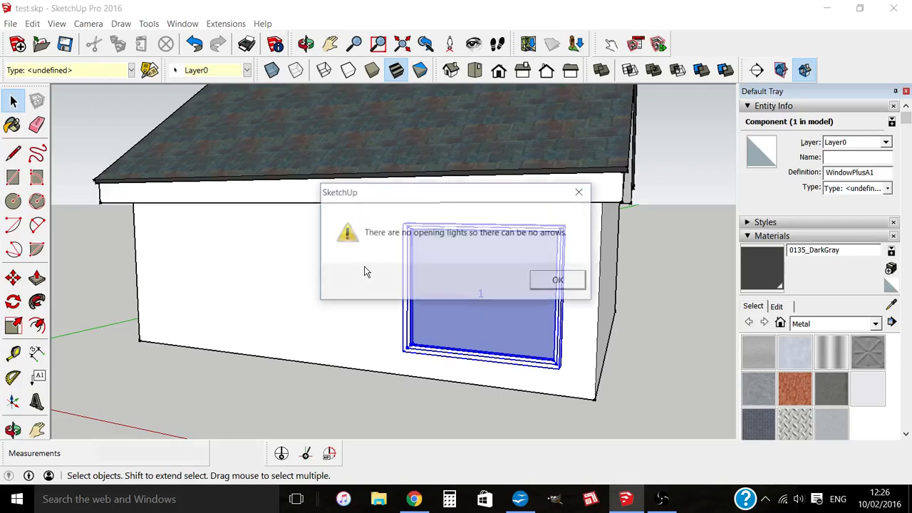
click(559, 281)
- Move the window about 1.89 m along the front wall, away from the gable-end corner
click(13, 277)
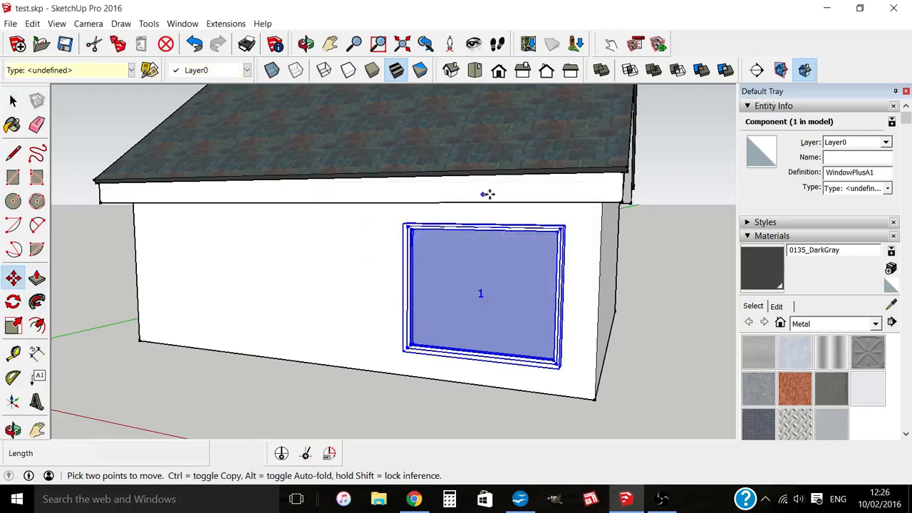
click(477, 224)
text(1)
key(Return)
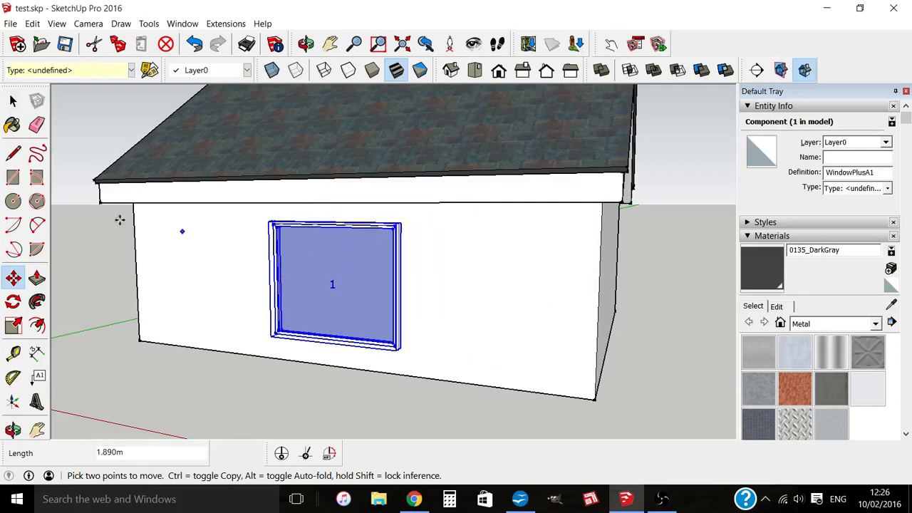
click(13, 100)
- Start dividing the window's frame in the divide edit mode, using a vertical orientation
right_click(308, 300)
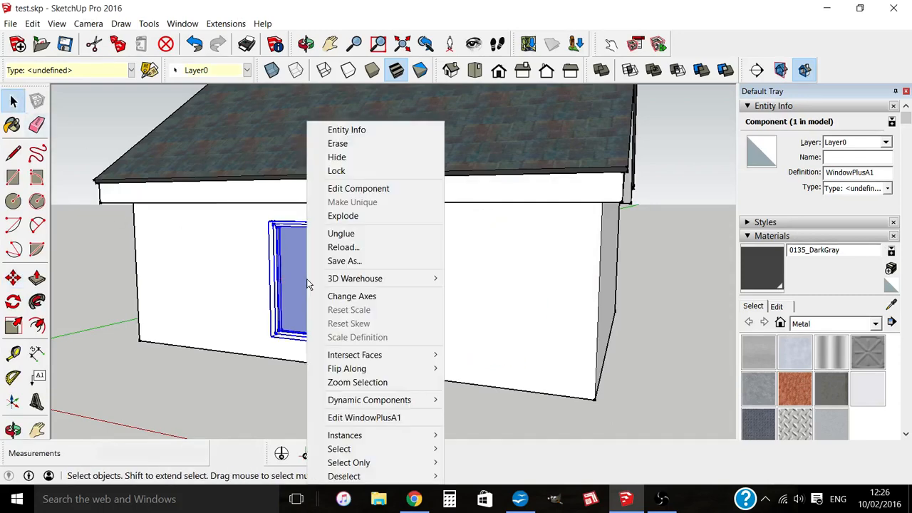
click(378, 416)
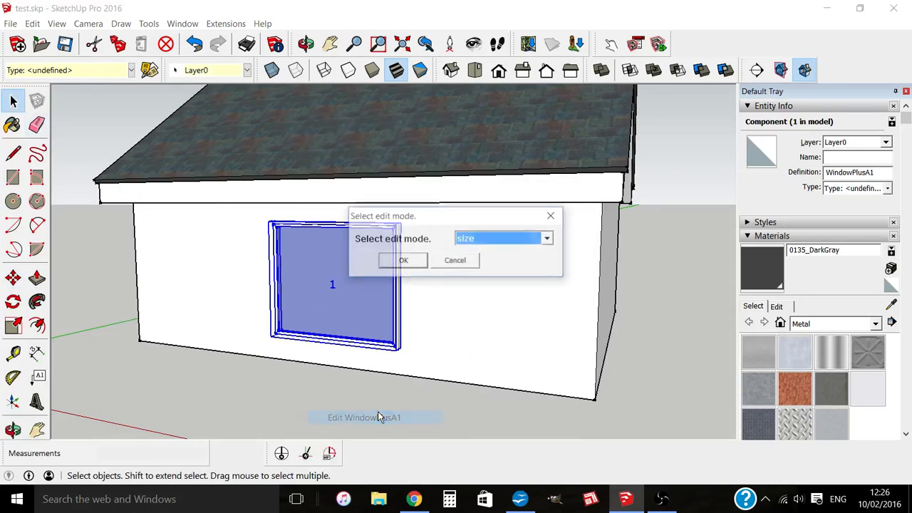
click(489, 239)
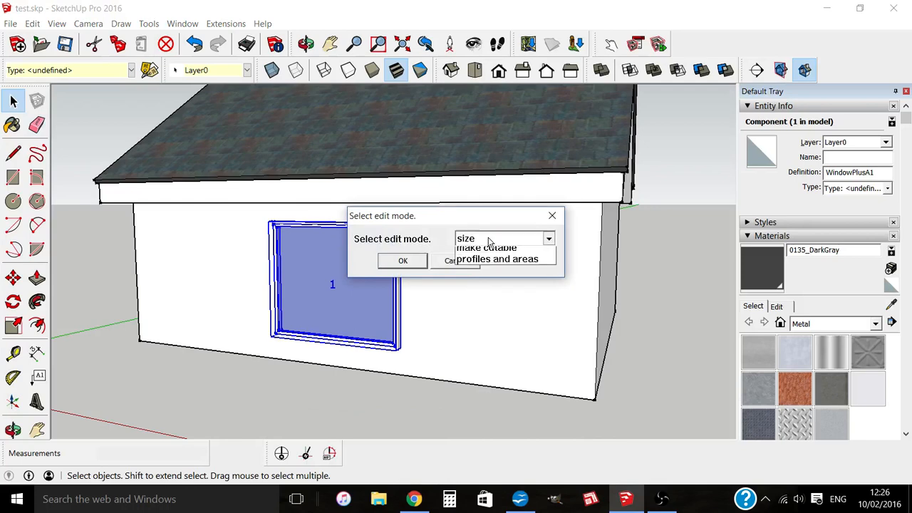
click(470, 322)
click(403, 261)
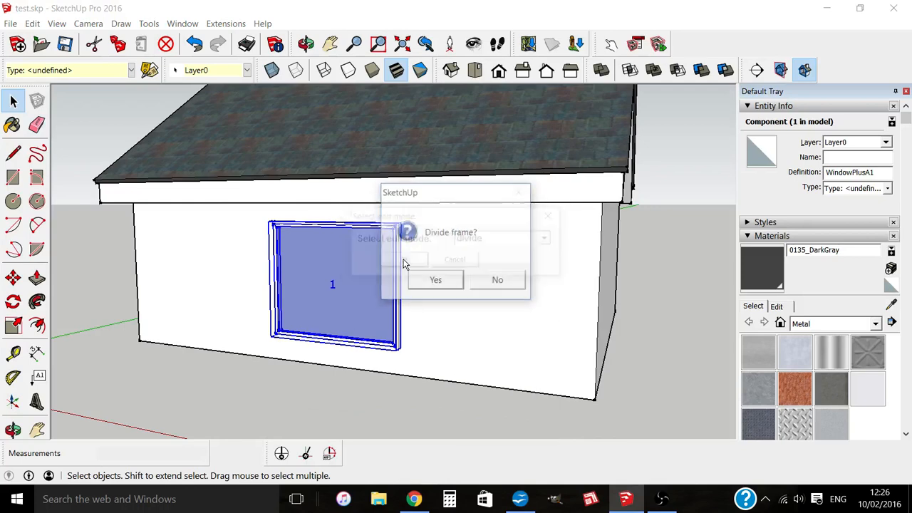
click(430, 280)
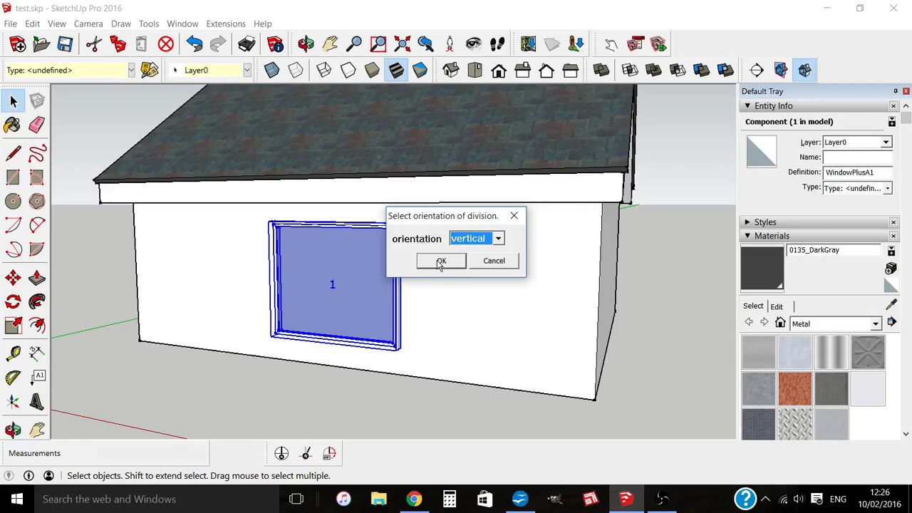
click(440, 262)
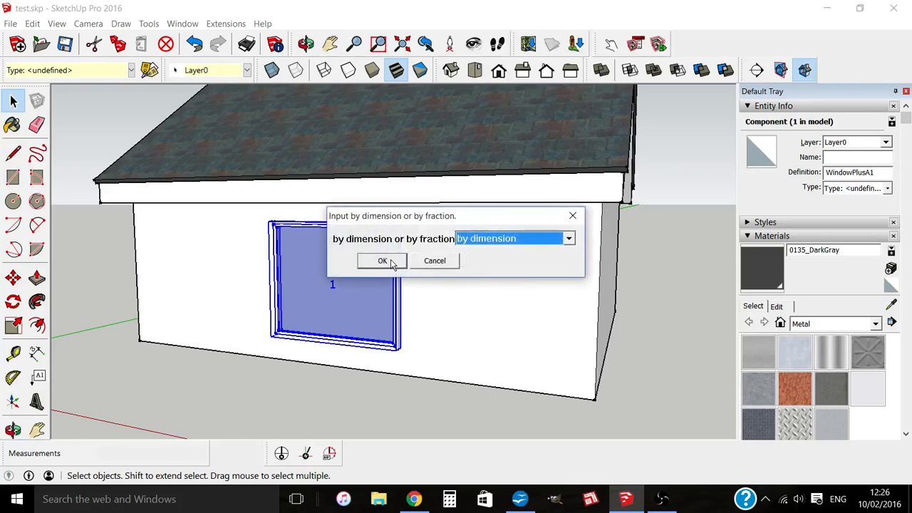
- Position the vertical division by fraction, with a fraction of 0.666
click(484, 239)
click(475, 264)
click(400, 265)
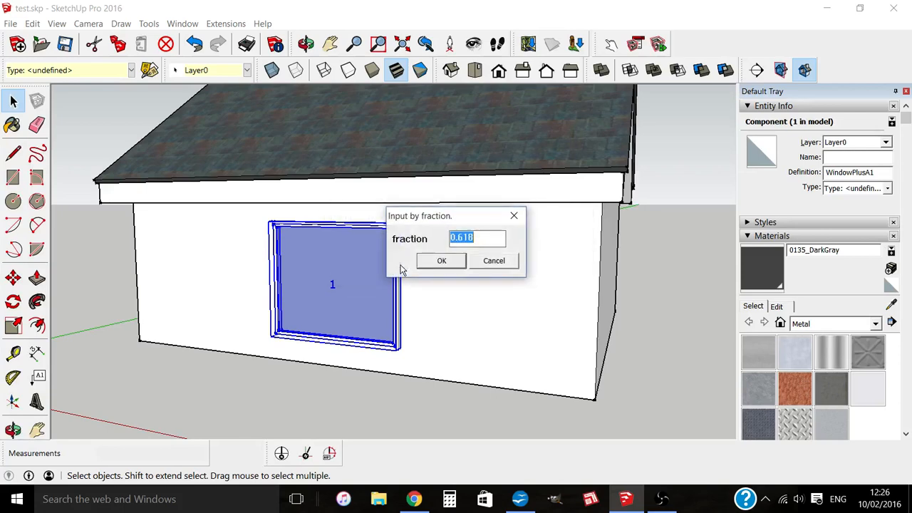
click(480, 239)
drag(466, 237, 481, 237)
text(66)
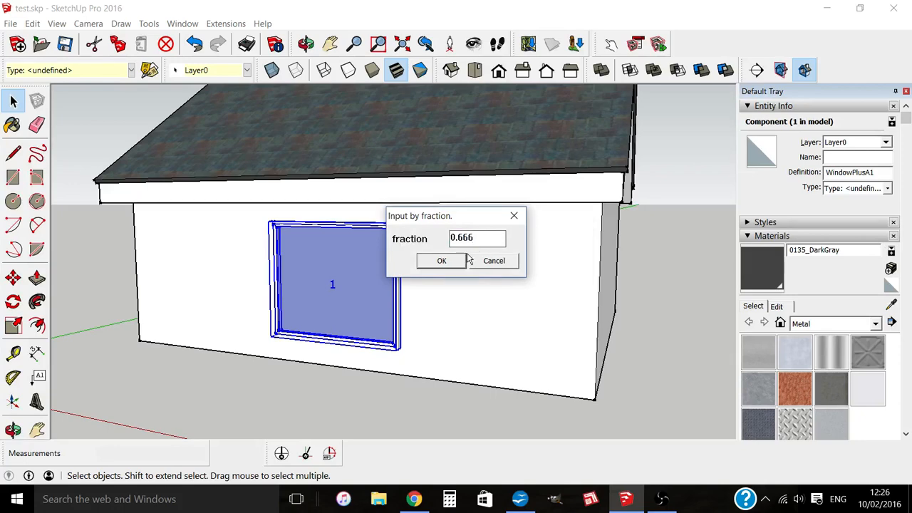
click(442, 261)
- Make casement 1 fixed and casement 2 opening with transparent glazing, and accept the divided frame
click(357, 274)
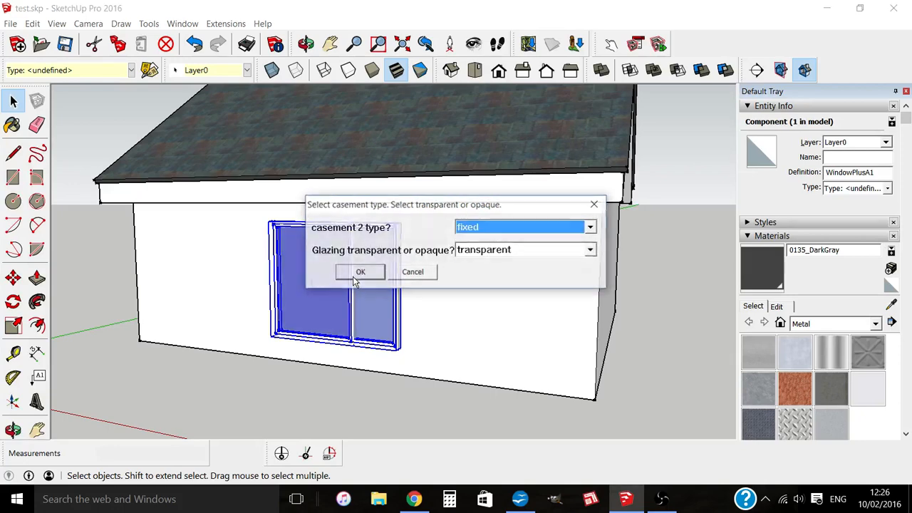
click(468, 227)
click(467, 253)
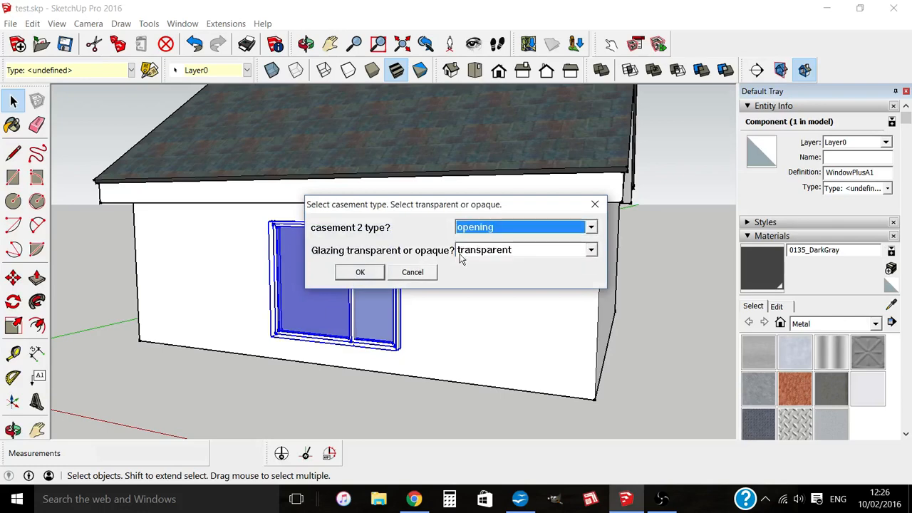
click(360, 272)
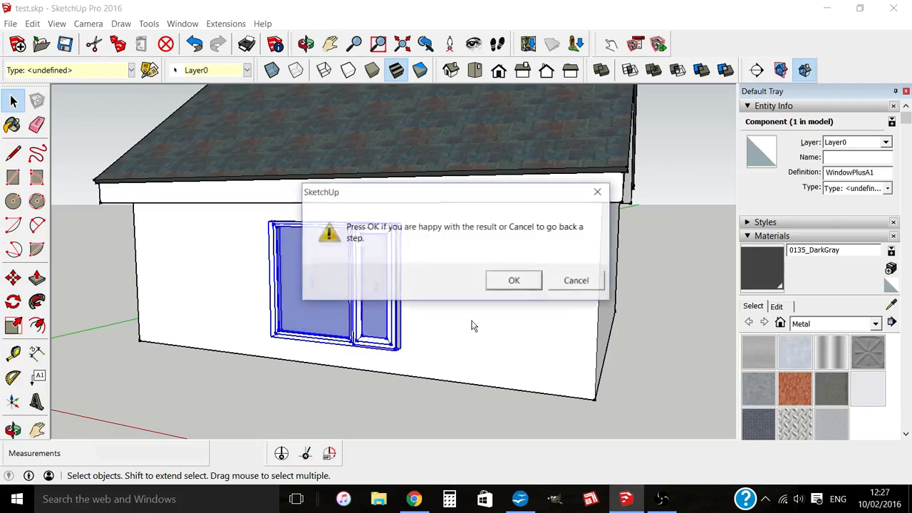
click(515, 281)
click(514, 282)
- Start dividing panel 1 of the WindowPlusA1 window with a horizontal division
key(o)
drag(499, 316, 395, 324)
key(space)
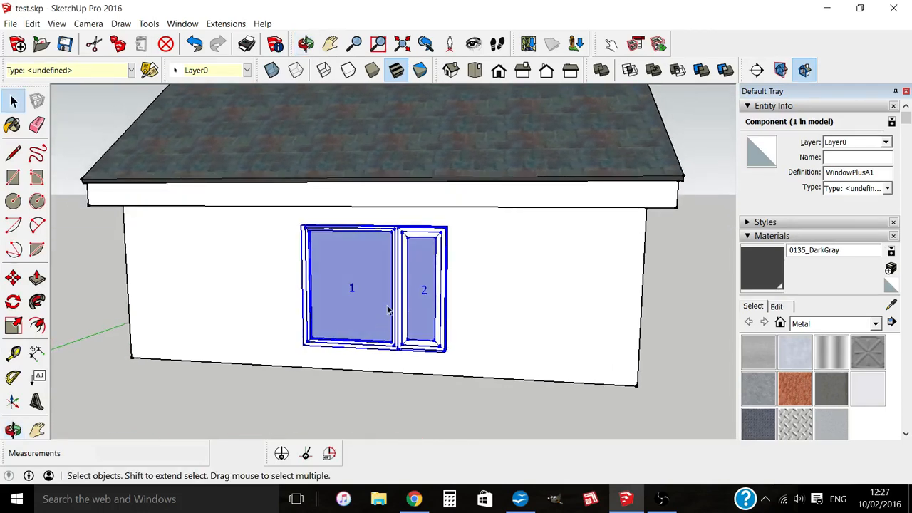
right_click(355, 283)
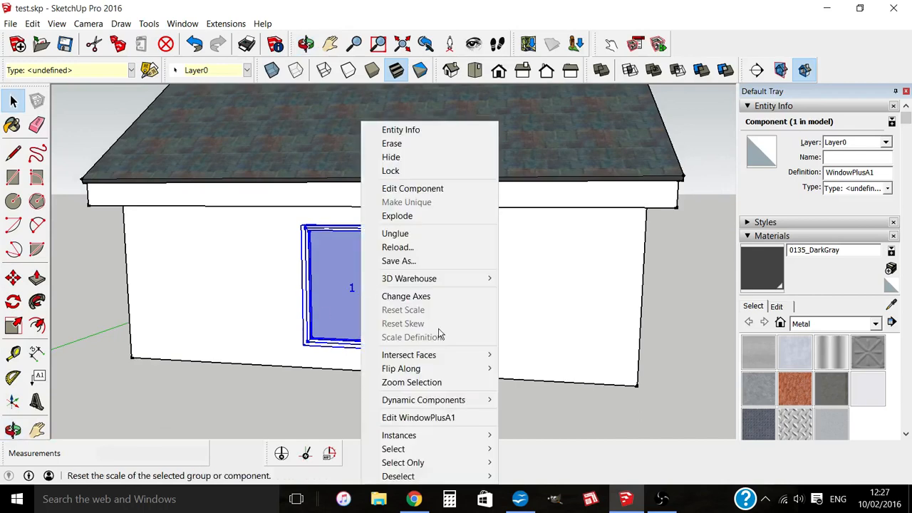
click(437, 417)
click(524, 239)
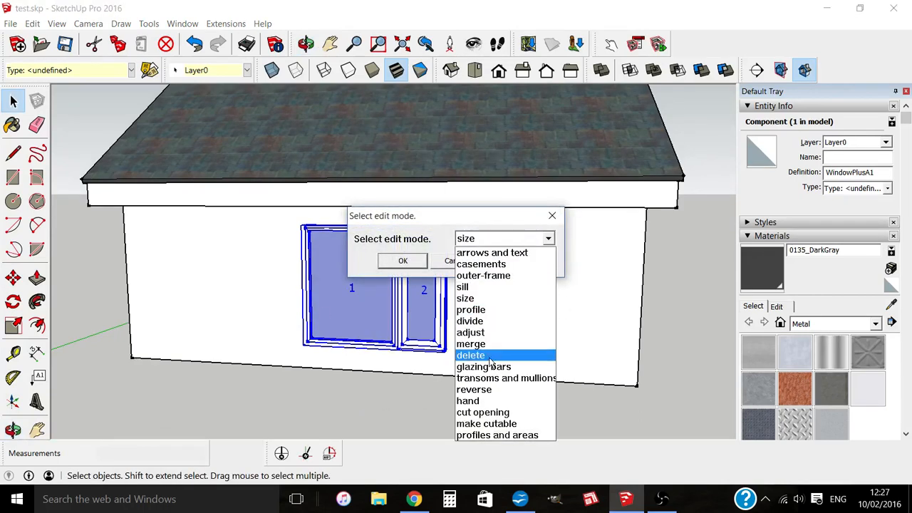
click(473, 320)
click(403, 261)
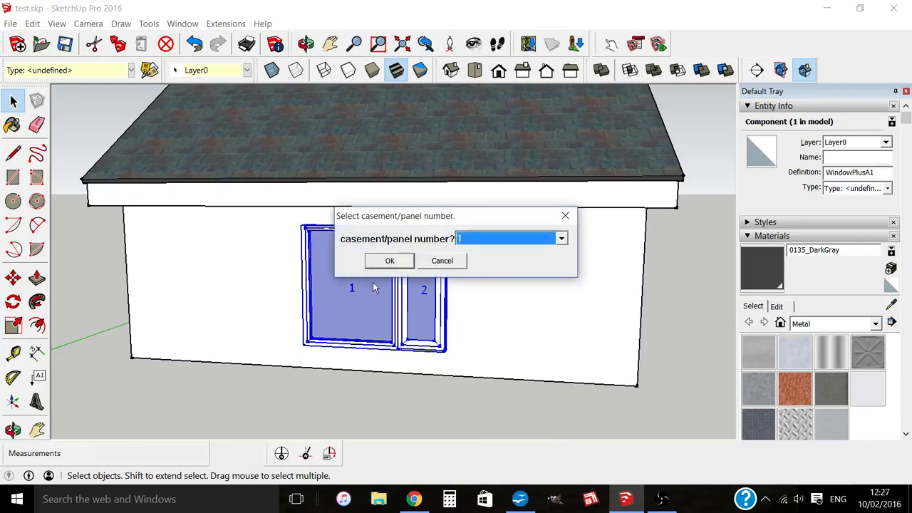
click(389, 261)
click(447, 281)
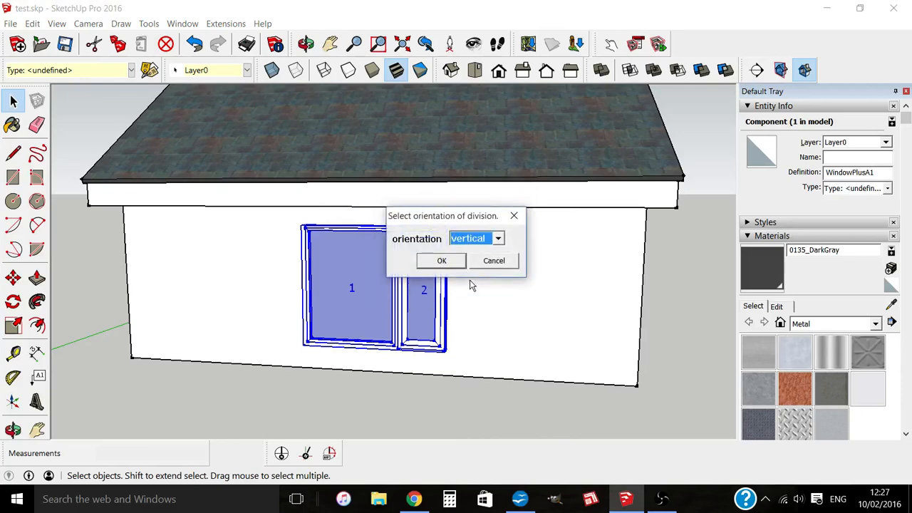
click(467, 245)
click(469, 253)
click(441, 261)
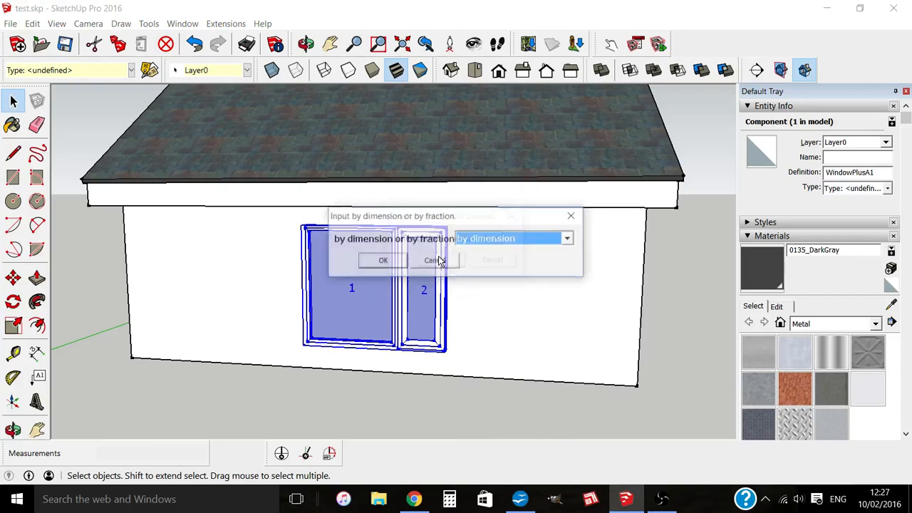
- Position the horizontal division of panel 1 by fraction, with a fraction of 0.666
click(497, 248)
click(479, 262)
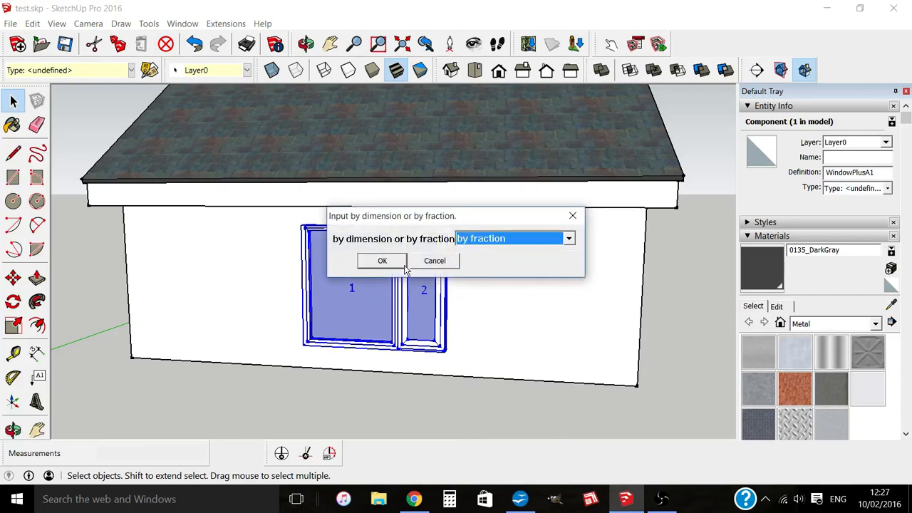
click(378, 261)
click(485, 238)
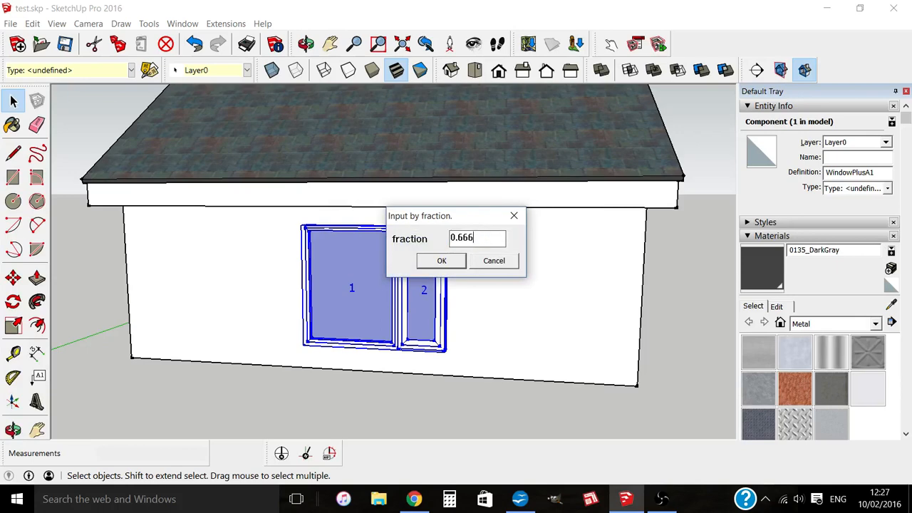
click(463, 260)
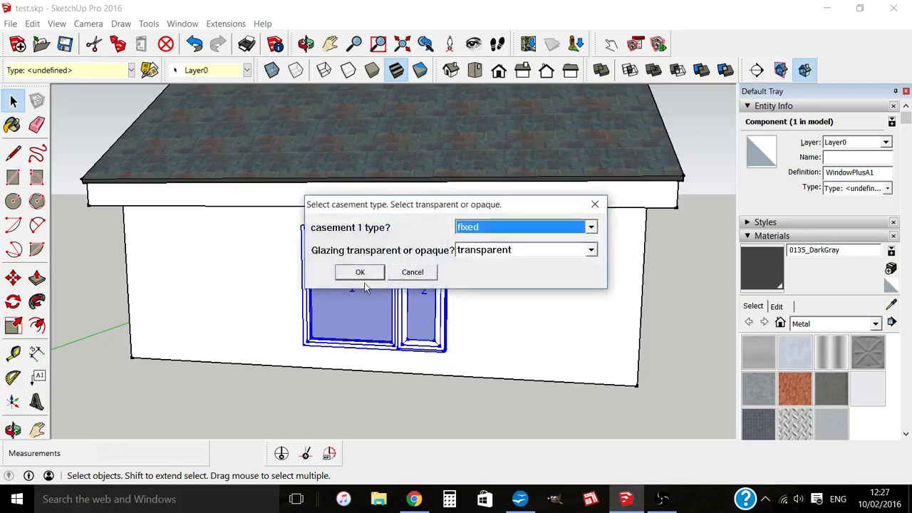
- Keep casement 1 fixed with transparent glazing and make casement 3 an opening type
click(361, 274)
click(360, 273)
click(503, 228)
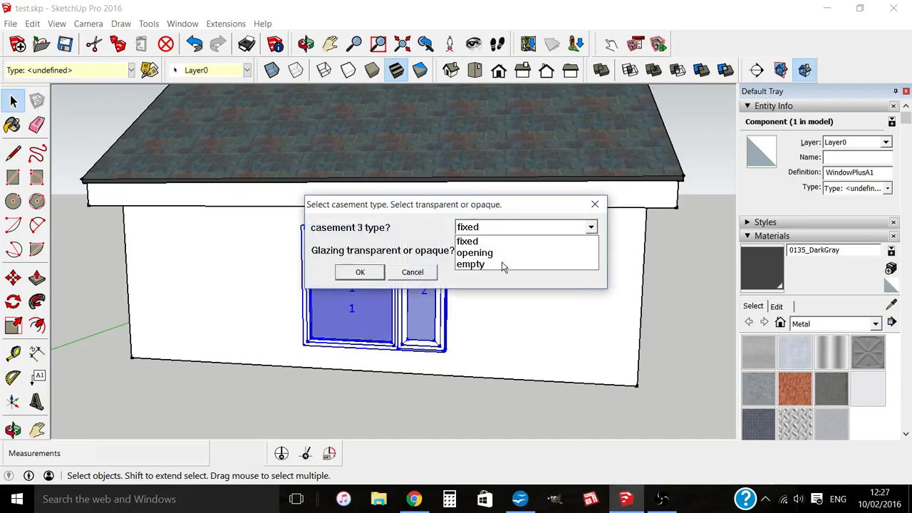
click(500, 255)
click(360, 272)
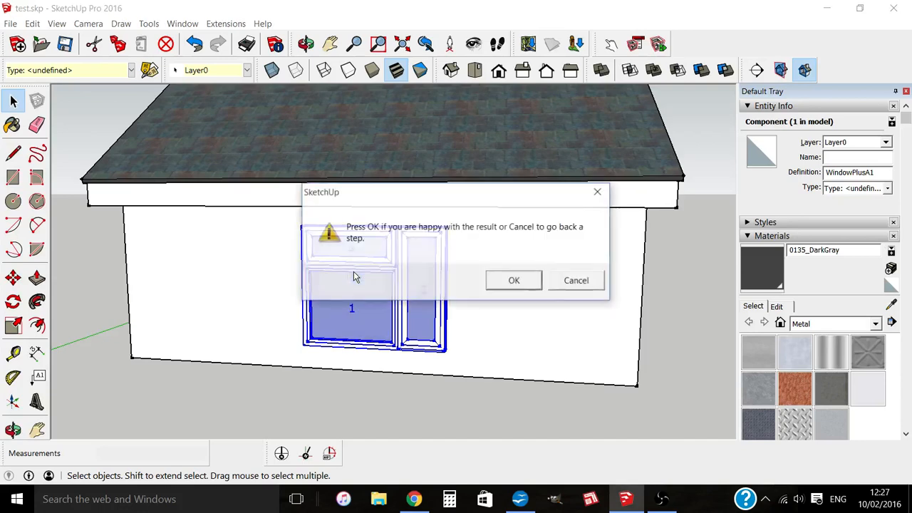
- Accept the horizontal division of the window into three casements
click(516, 282)
click(498, 280)
middle_drag(513, 322, 493, 331)
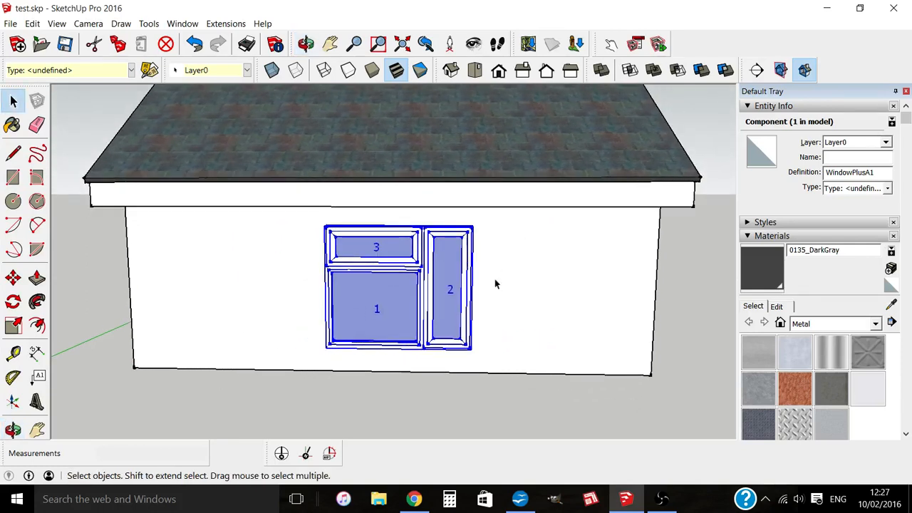
- Edit the WindowPlusA1 window in glazing bars mode and enable glazing bars for it
right_click(427, 304)
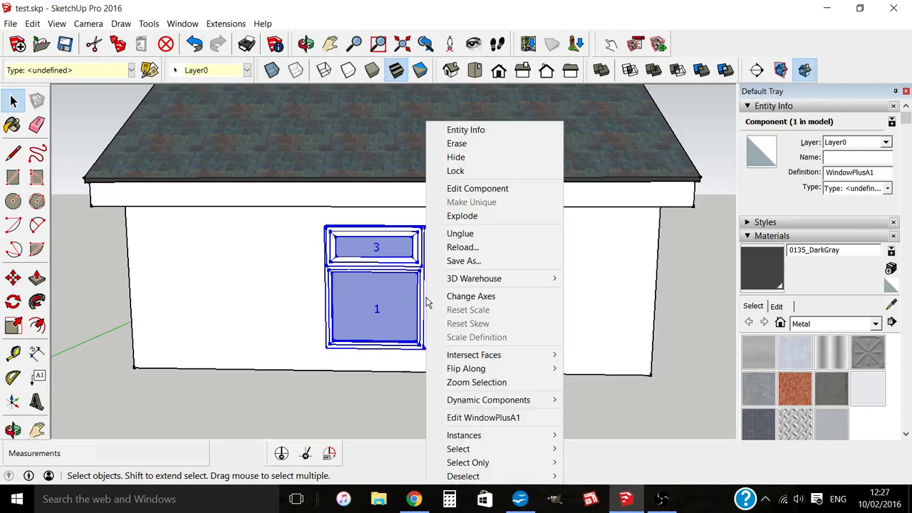
click(516, 423)
click(538, 244)
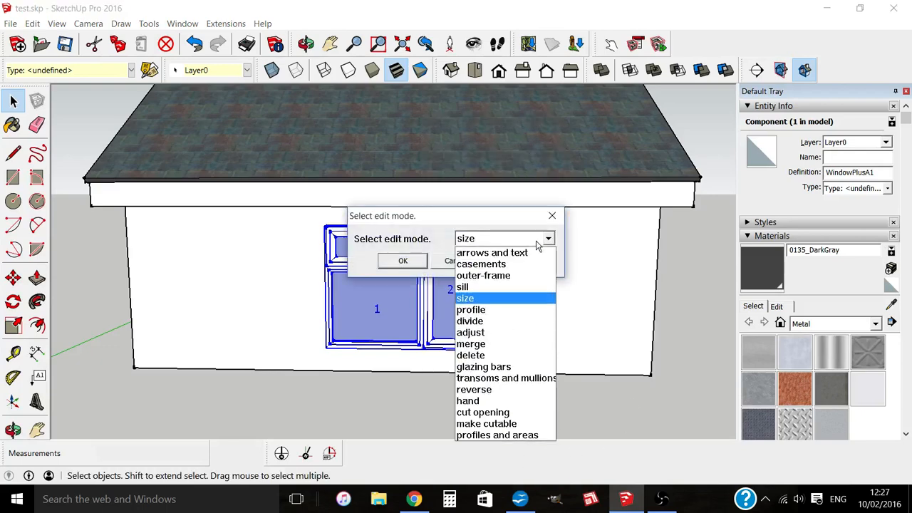
click(476, 366)
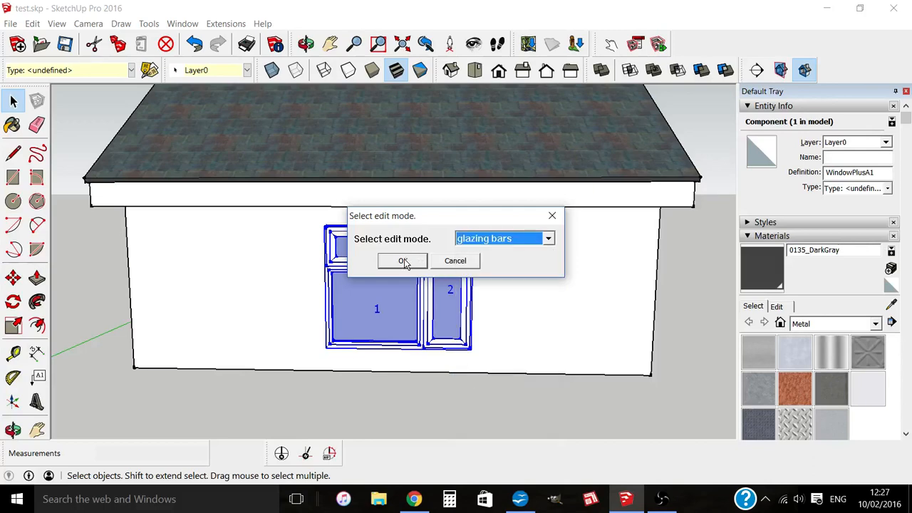
click(403, 262)
click(498, 241)
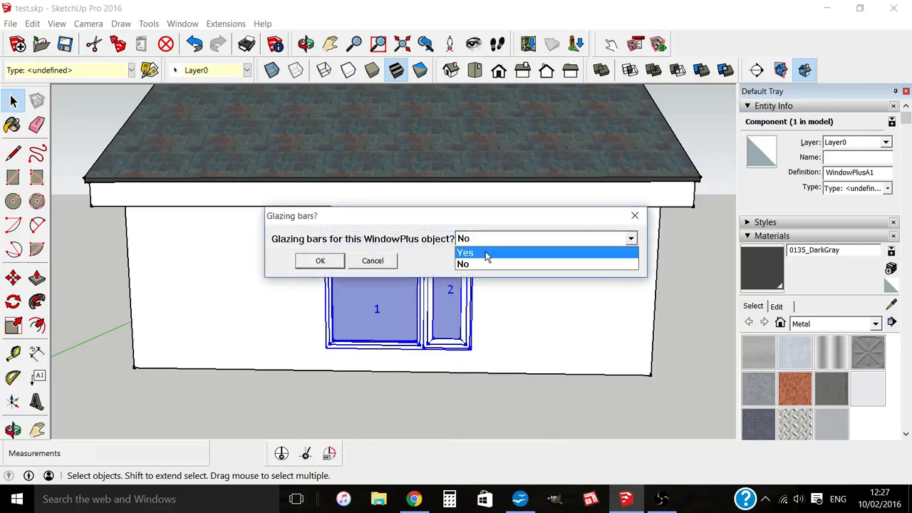
click(486, 253)
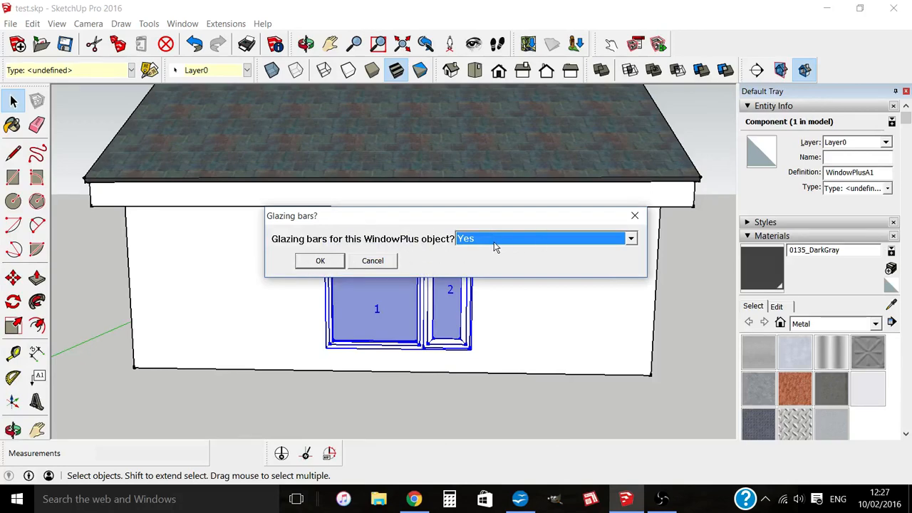
click(319, 260)
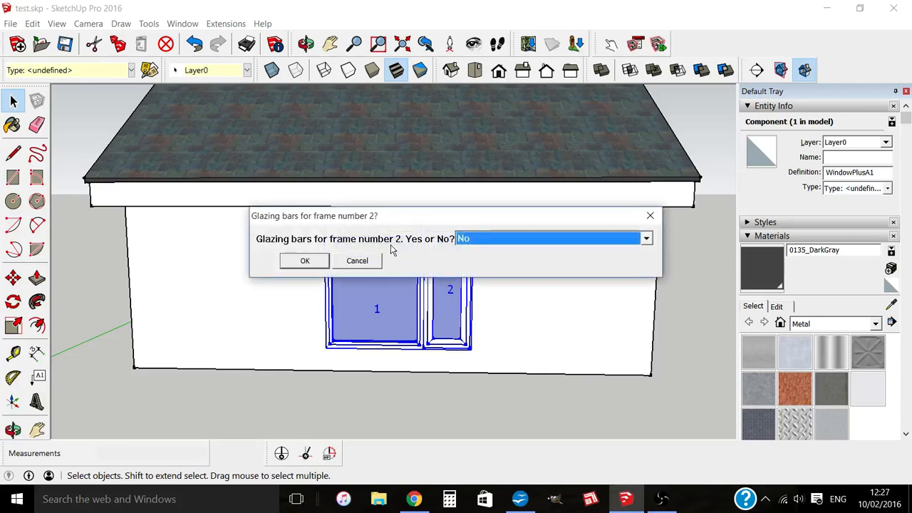
- Add glazing bars to frame number 2 with 2 horizontals and no verticals
drag(411, 218, 396, 168)
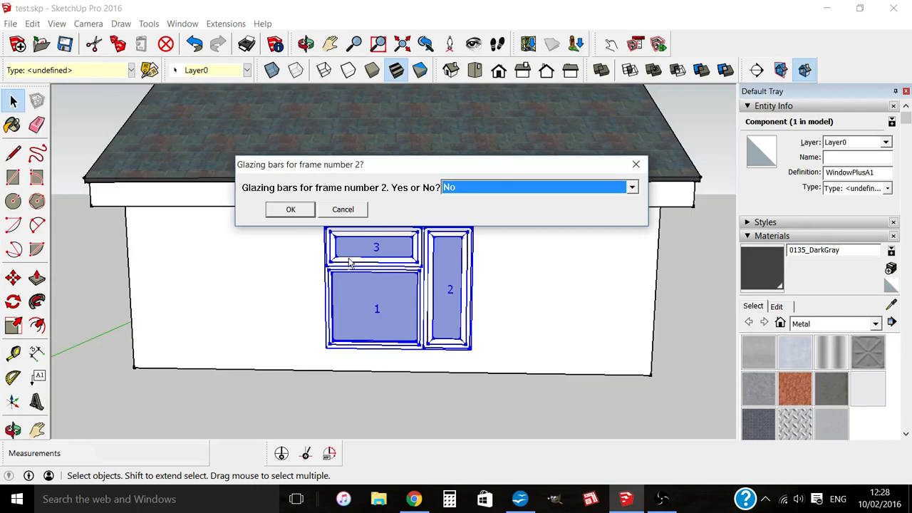
click(570, 188)
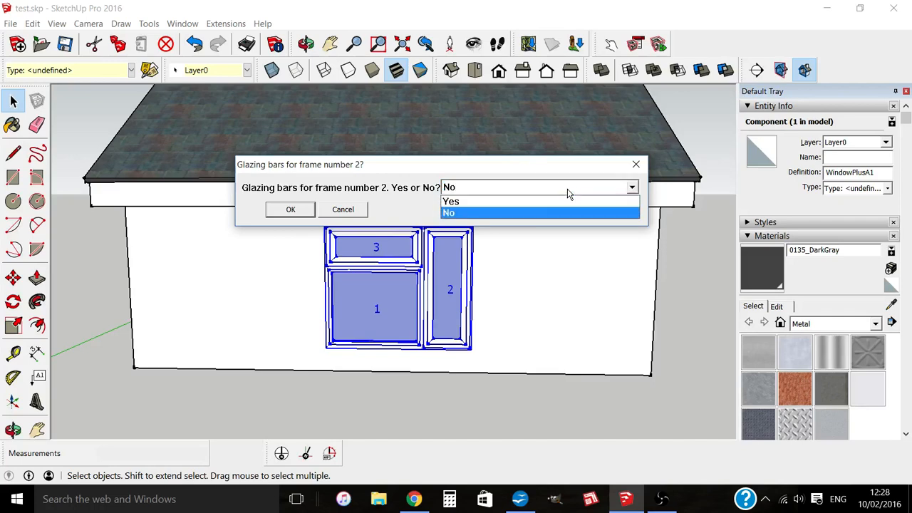
click(535, 199)
click(289, 211)
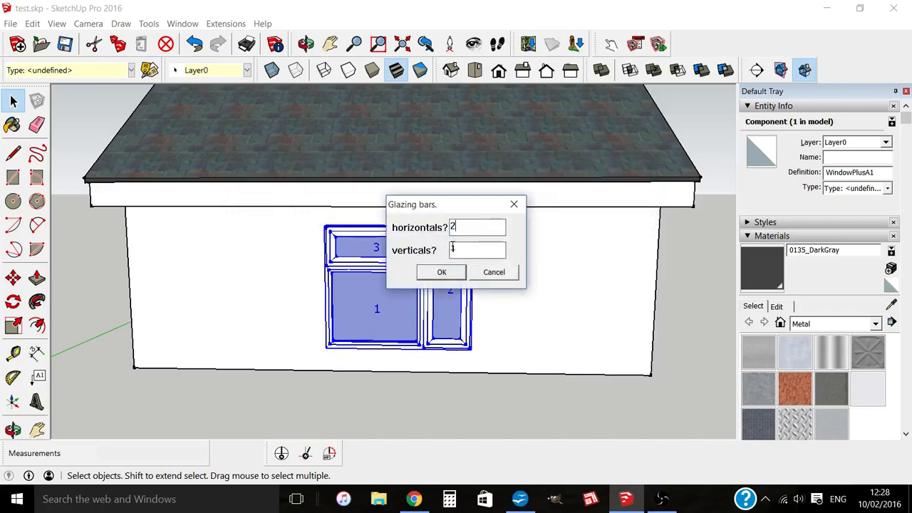
double_click(453, 249)
click(441, 271)
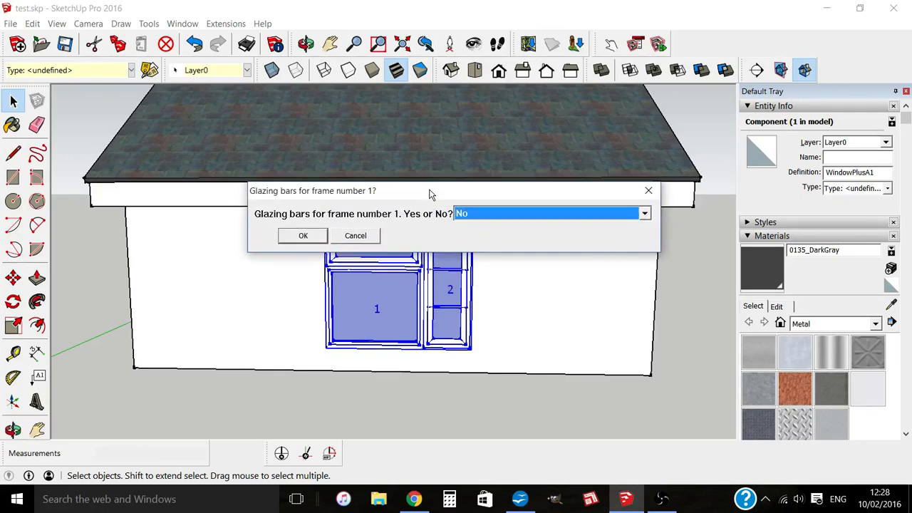
- Add glazing bars to frame number 1 with 1 horizontal and 1 vertical
click(469, 188)
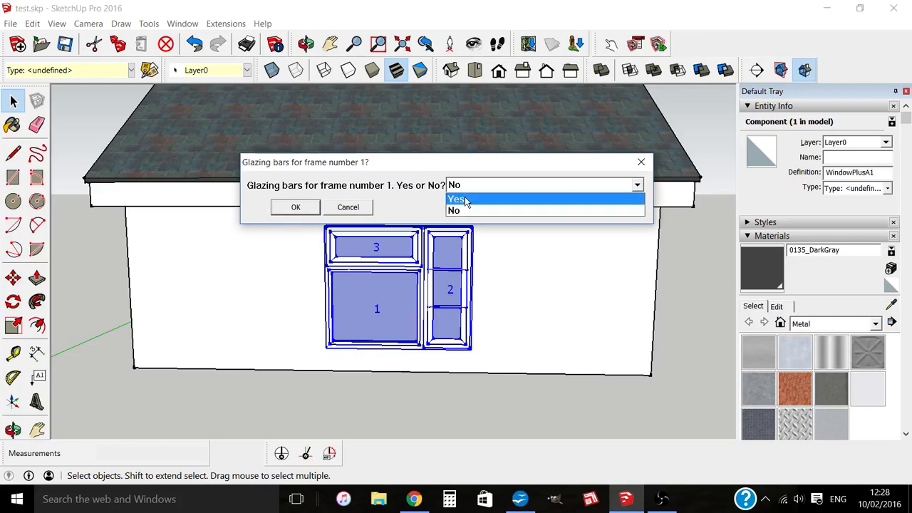
click(454, 199)
click(306, 209)
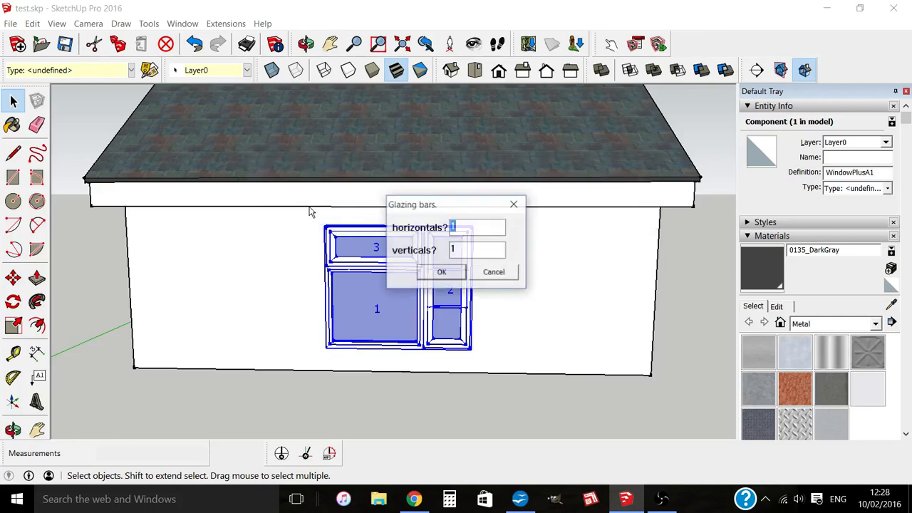
click(442, 273)
- Add glazing bars to frame number 3 with no horizontals and 1 vertical
click(492, 243)
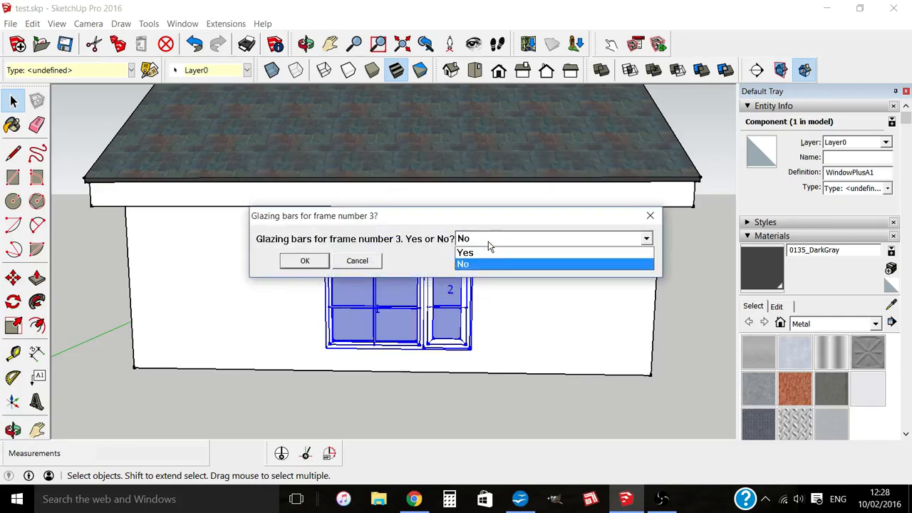
click(482, 258)
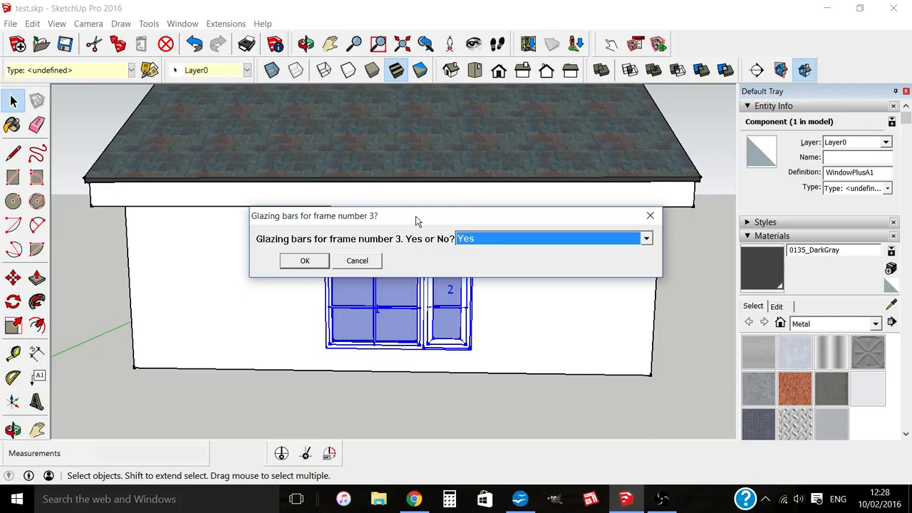
drag(416, 216, 421, 196)
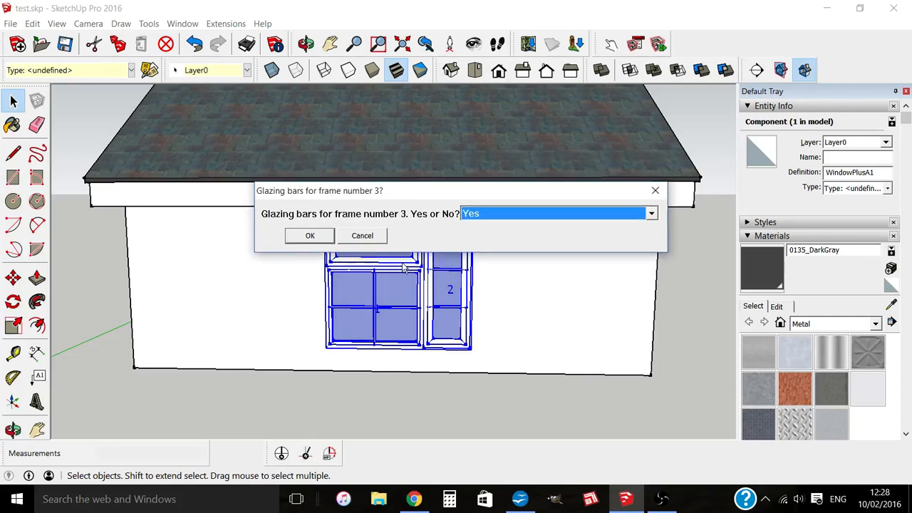
click(311, 235)
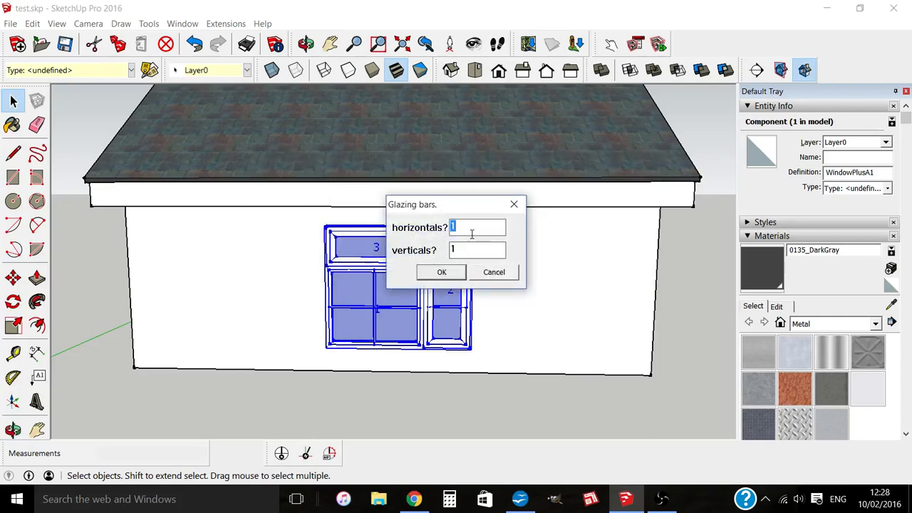
click(440, 271)
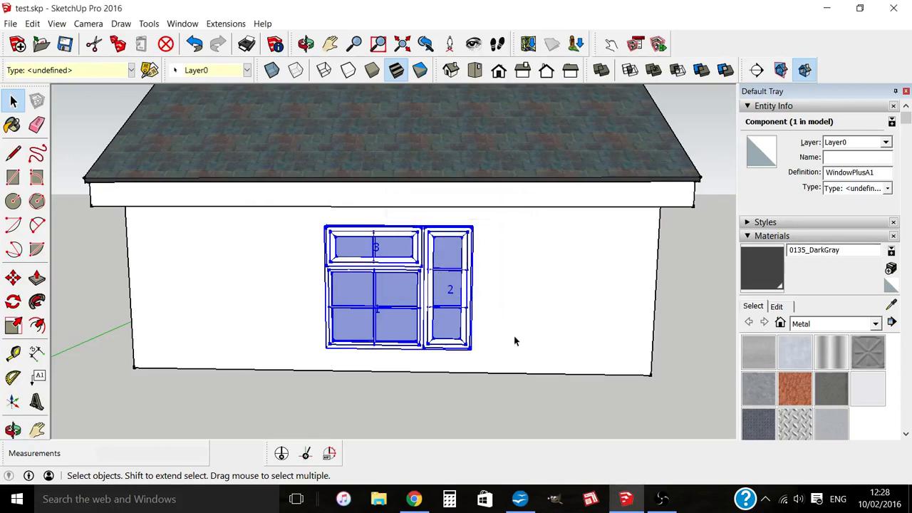
mouse_move(514, 341)
middle_down()
mouse_move(487, 372)
mouse_move(456, 318)
mouse_move(500, 342)
middle_up()
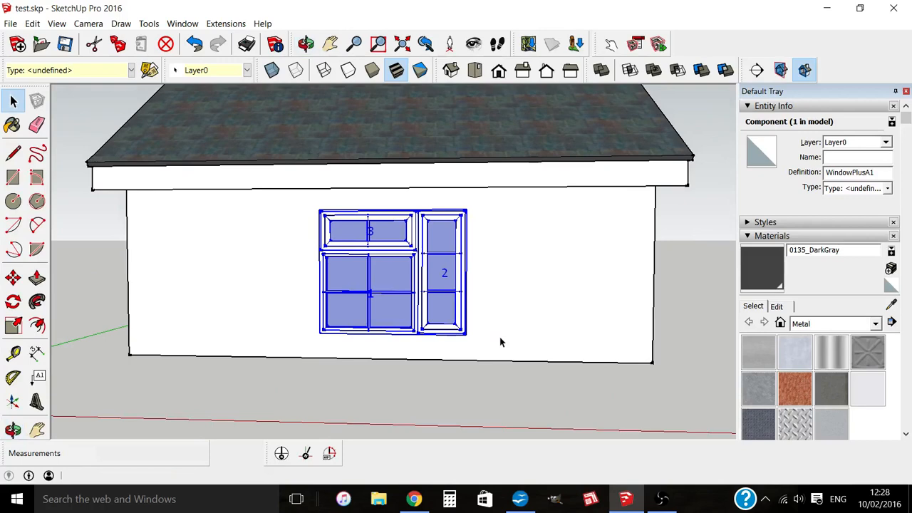
- Add a sill to the WindowPlusA1 window with a depth of 0.102 m and Medium weight & angle nosing
middle_drag(441, 302, 429, 309)
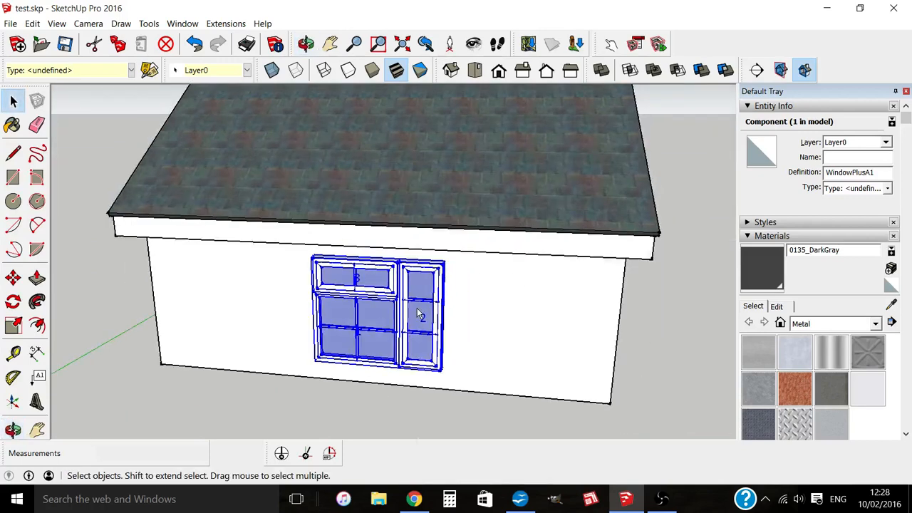
right_click(419, 314)
click(498, 416)
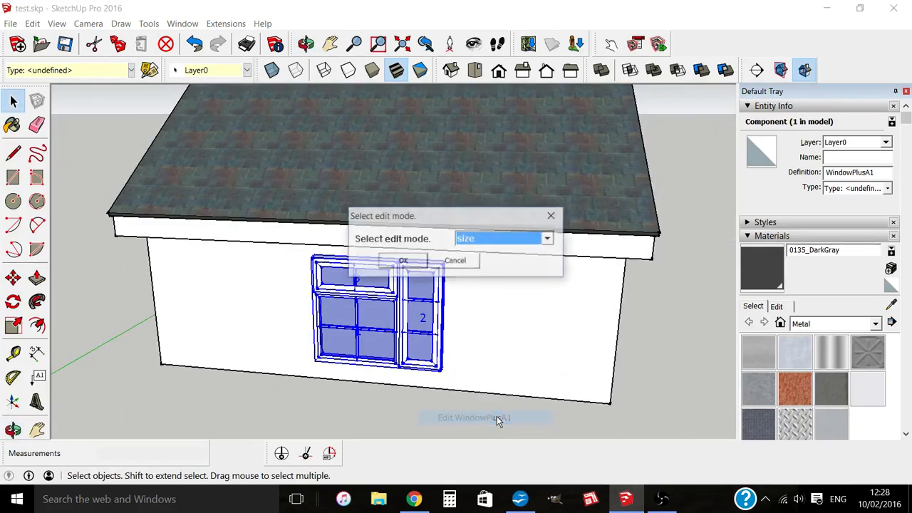
click(493, 241)
click(466, 287)
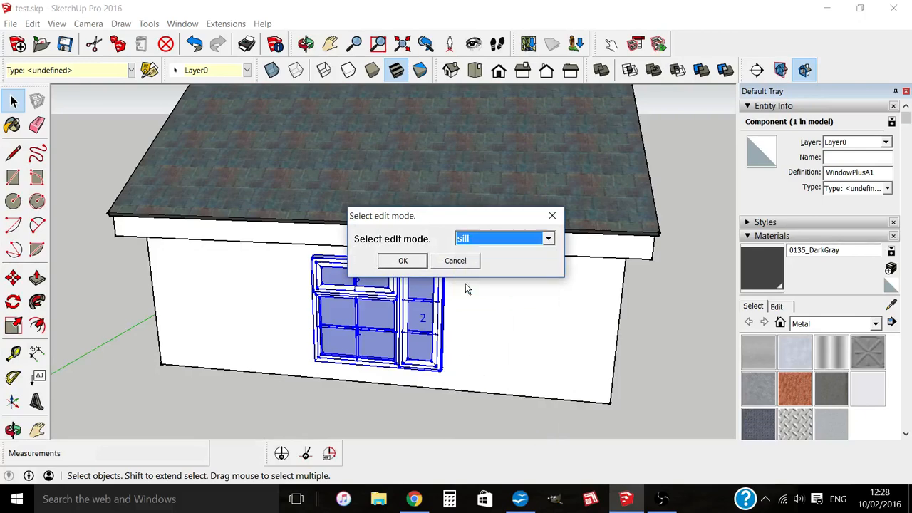
click(402, 261)
click(436, 281)
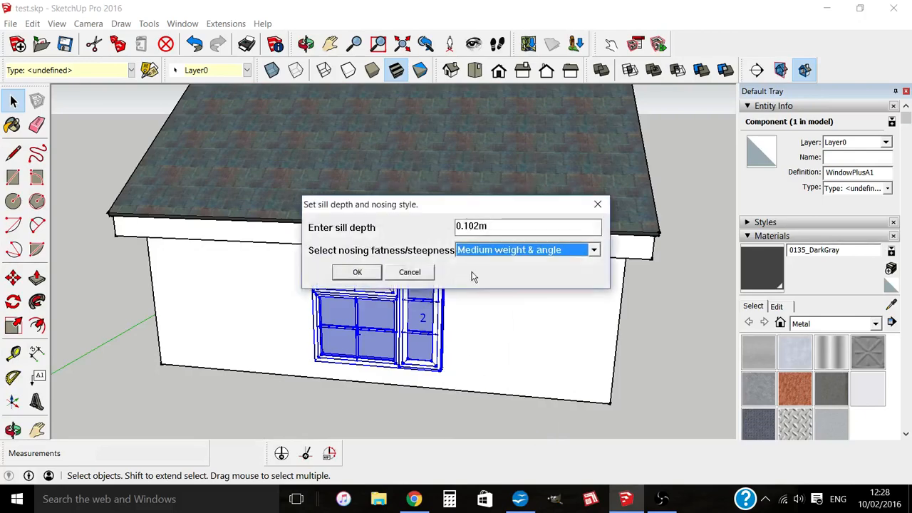
click(360, 272)
- Change the window's sill to a depth of 0.15 m with Very heavy & very shallow nosing
scroll(427, 329, up, 6)
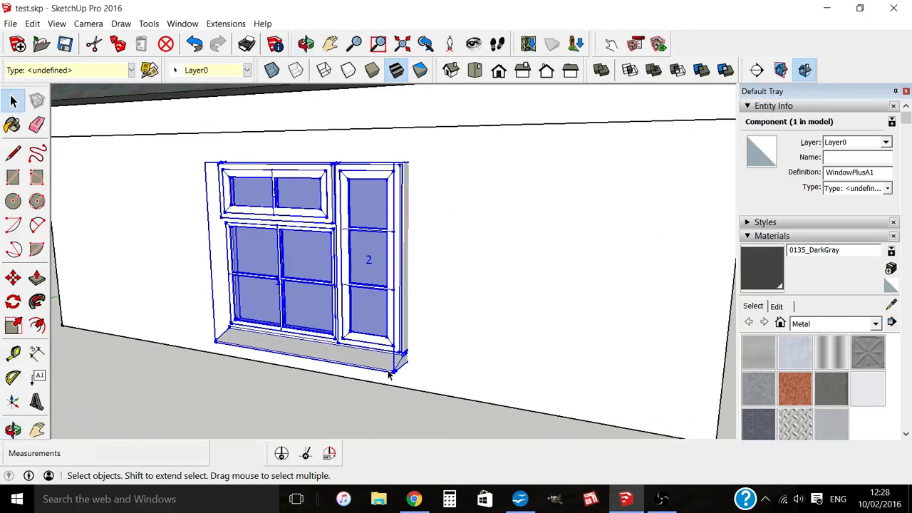
middle_drag(409, 324, 396, 316)
right_click(349, 317)
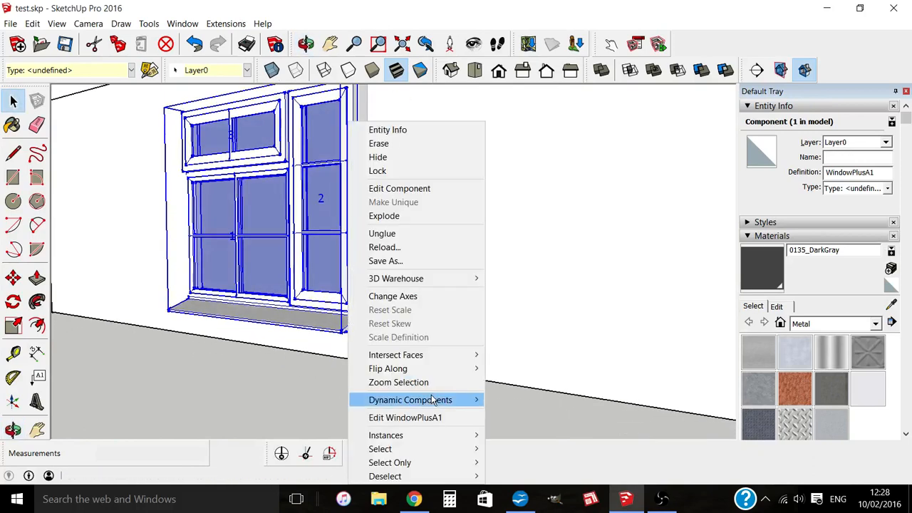
click(415, 419)
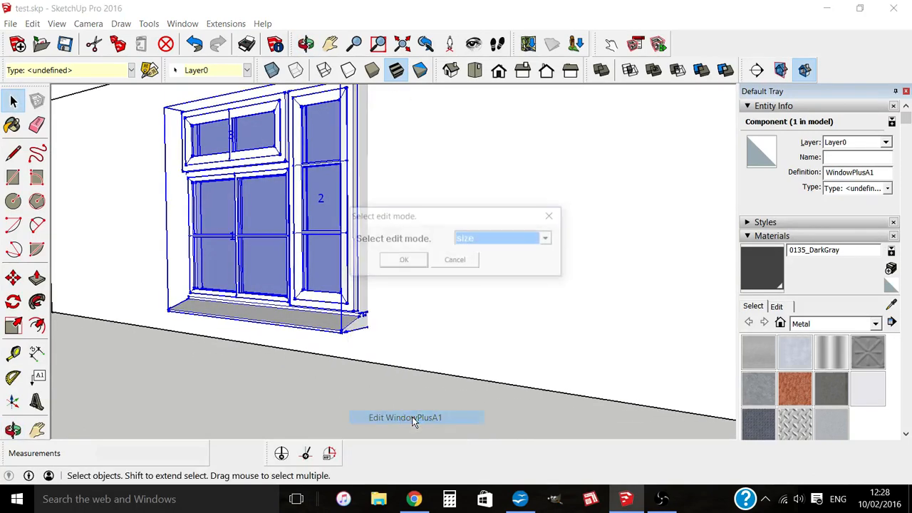
click(463, 239)
click(463, 287)
click(421, 263)
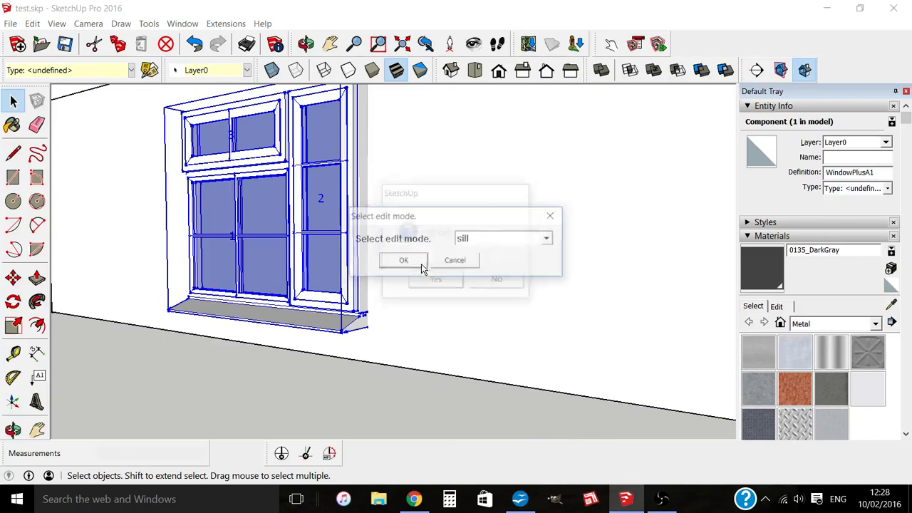
click(456, 280)
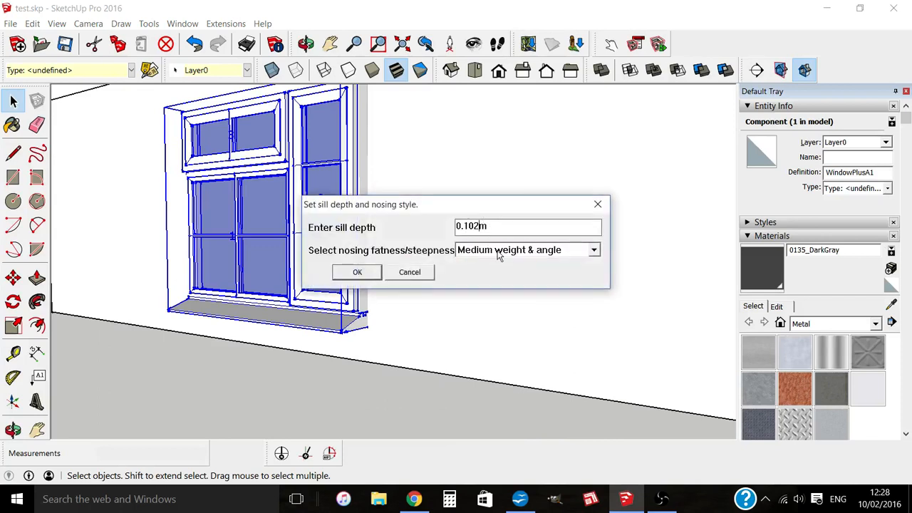
key(BackSpace)
key(BackSpace)
text(5)
click(568, 254)
click(508, 263)
click(358, 273)
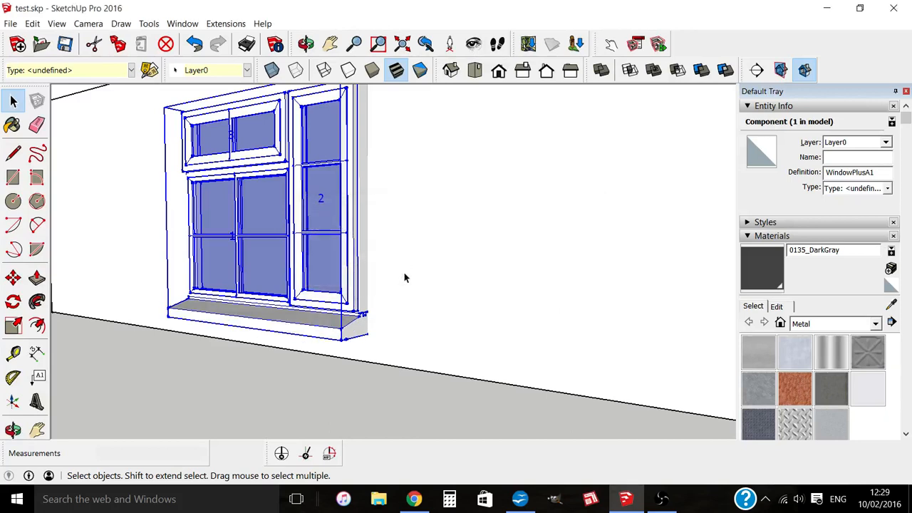
- Set the window's sill depth to 0.075 m and its nosing to Medium weight & angle
right_click(344, 329)
click(388, 420)
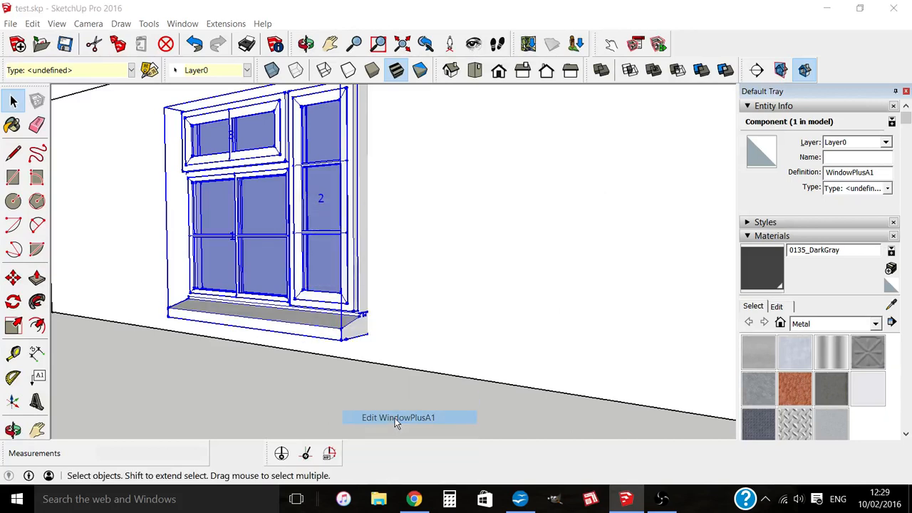
click(482, 239)
click(484, 285)
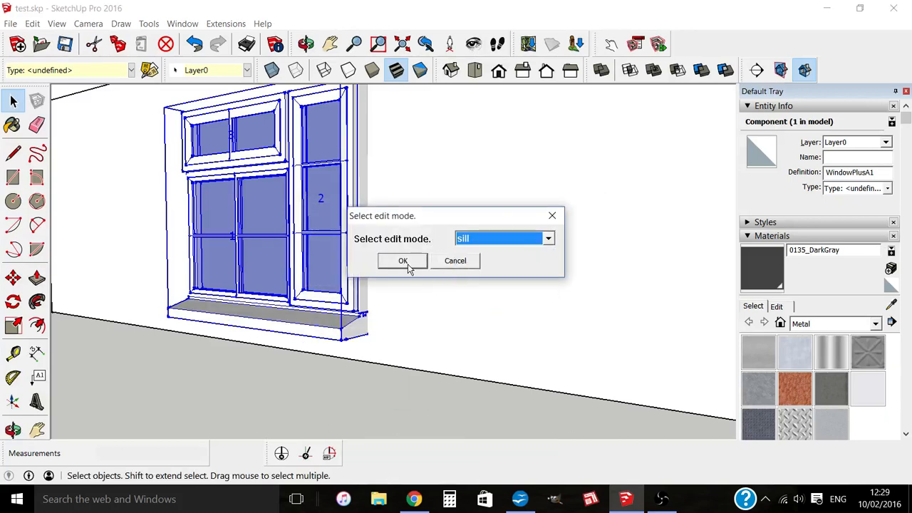
click(408, 264)
click(433, 280)
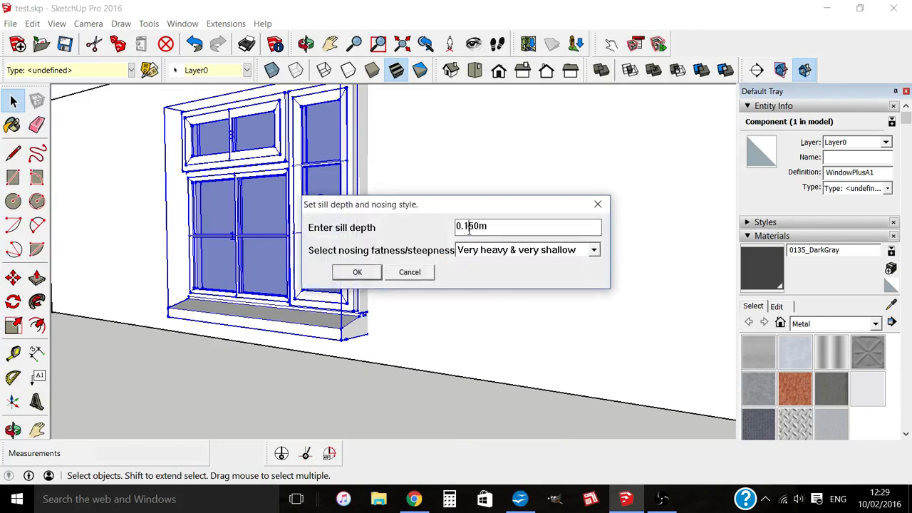
click(465, 227)
key(BackSpace)
text(075)
click(532, 251)
click(499, 297)
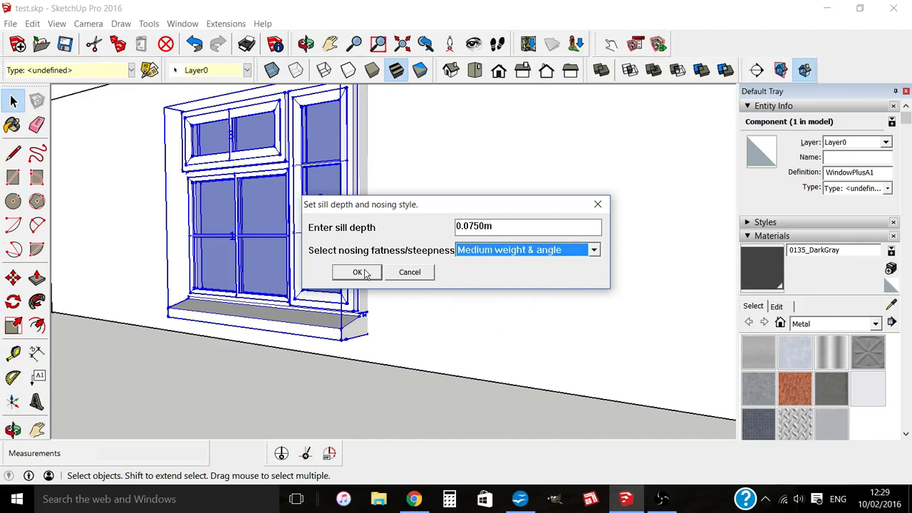
click(358, 272)
- Paint the whole WindowPlusA1 window component with the Wood Cherry Original material from the Wood collection
middle_drag(382, 331, 489, 332)
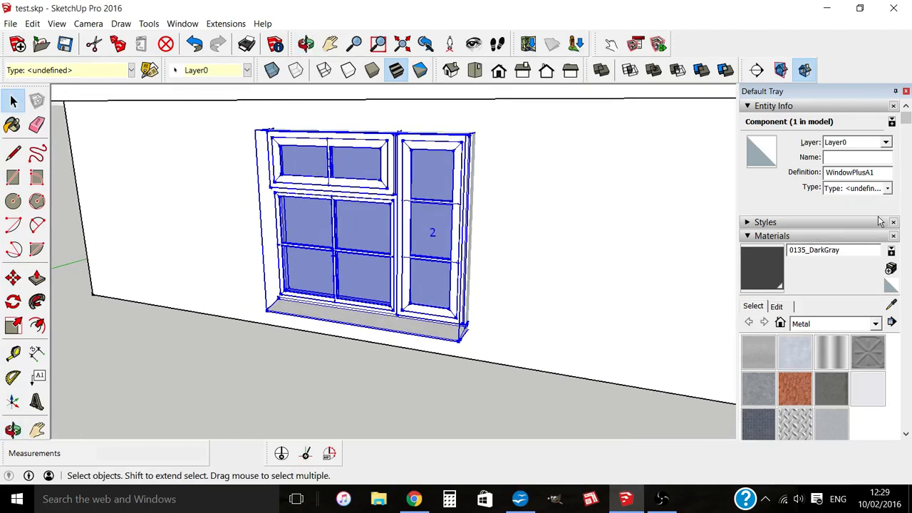
click(864, 323)
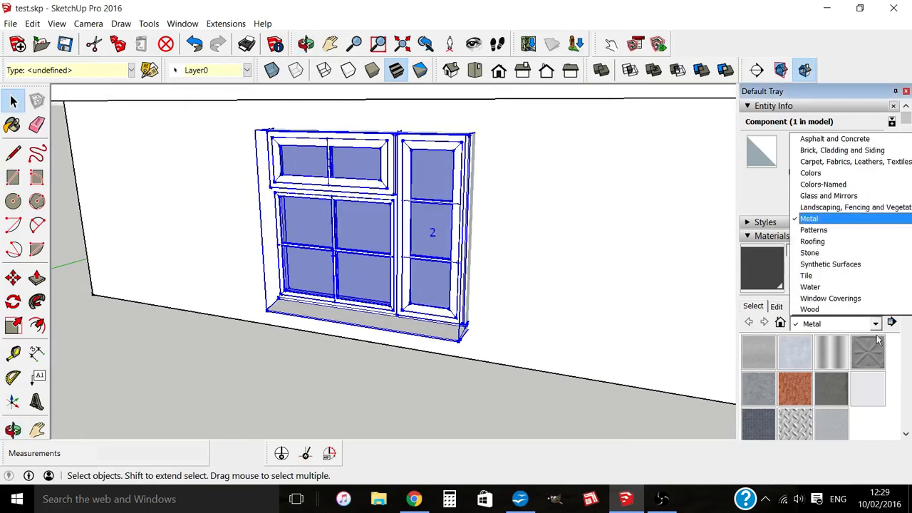
click(817, 311)
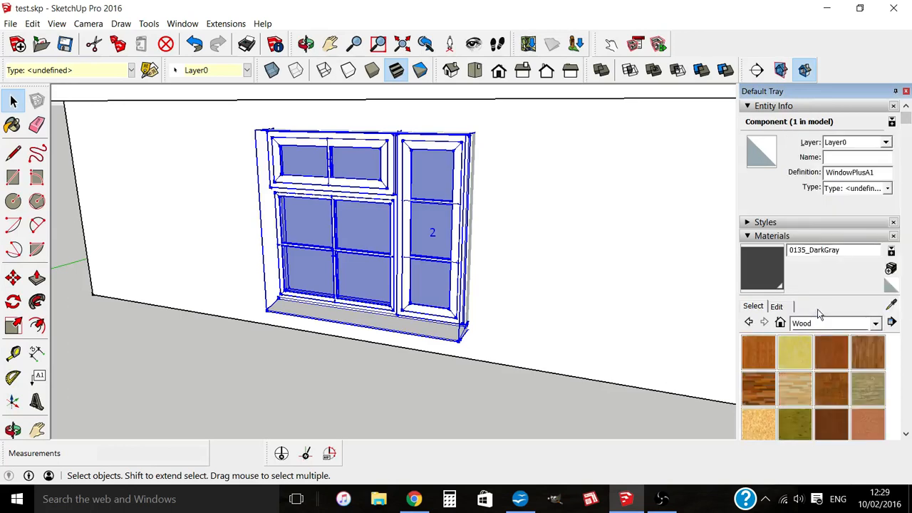
click(833, 360)
click(432, 245)
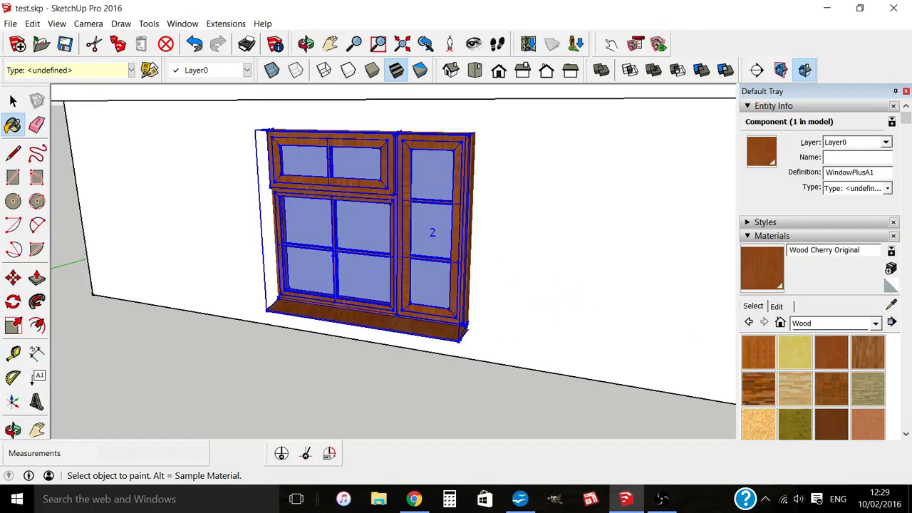
key(space)
- Paint the Sill group inside the window component with the Aluminum material from the Metal collection and close the component
double_click(351, 325)
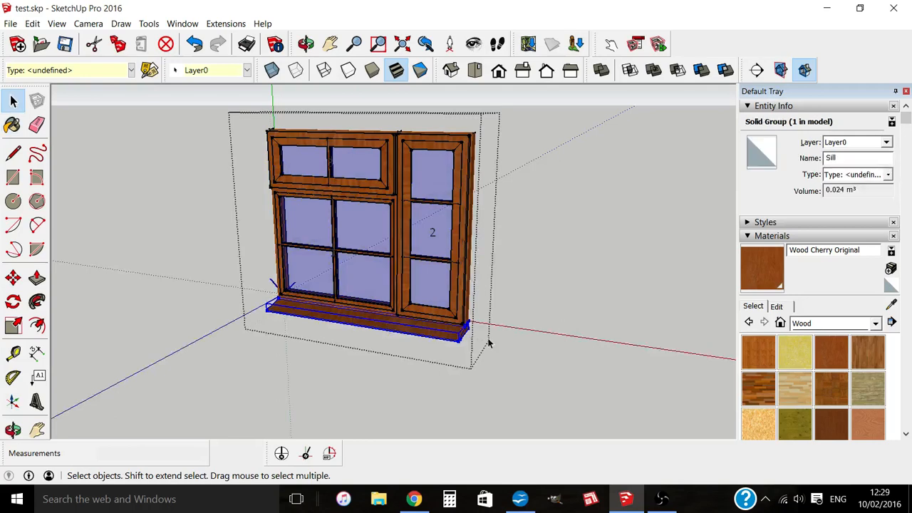
click(876, 323)
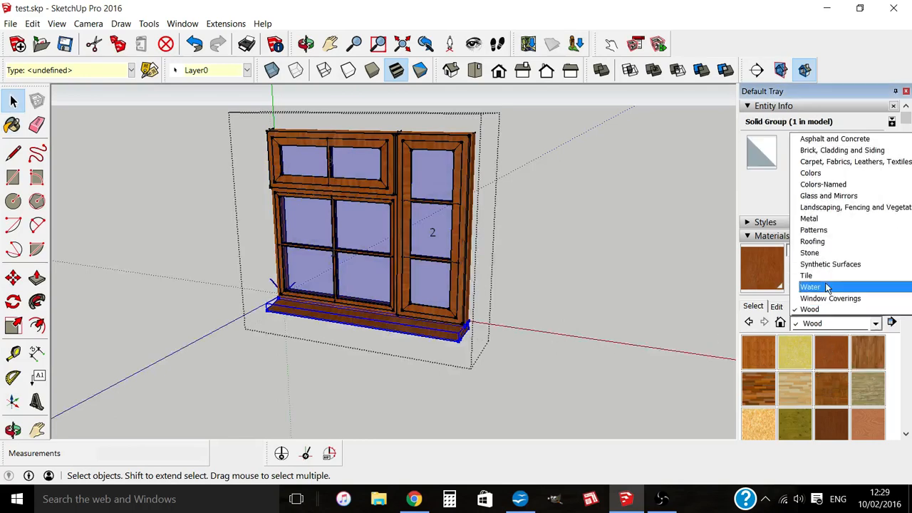
click(834, 219)
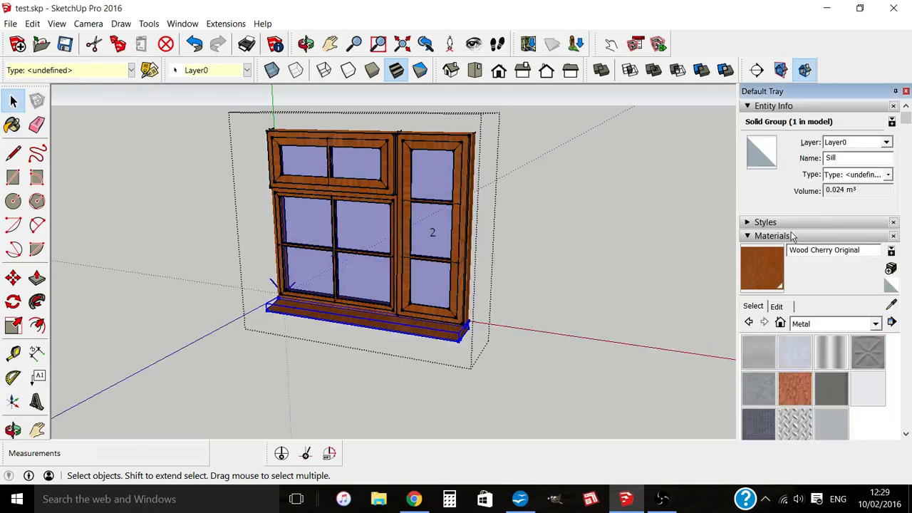
click(760, 352)
click(423, 321)
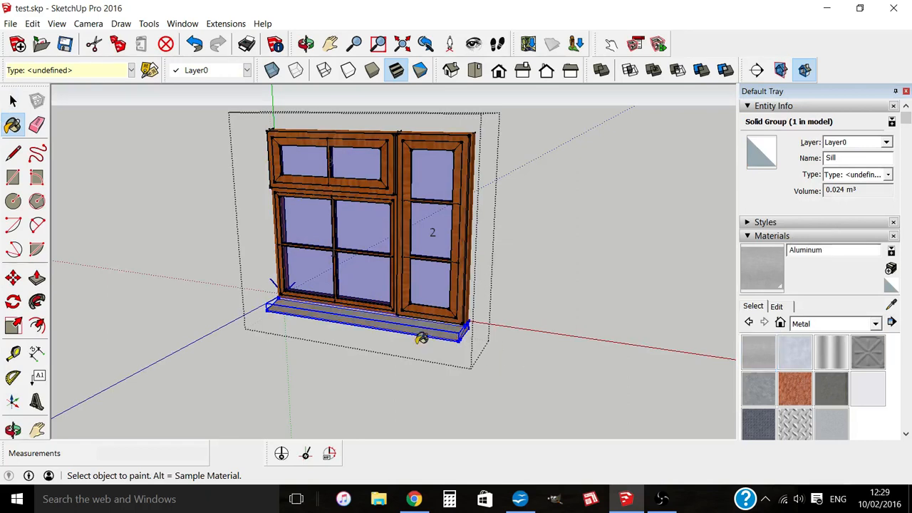
click(12, 101)
click(178, 218)
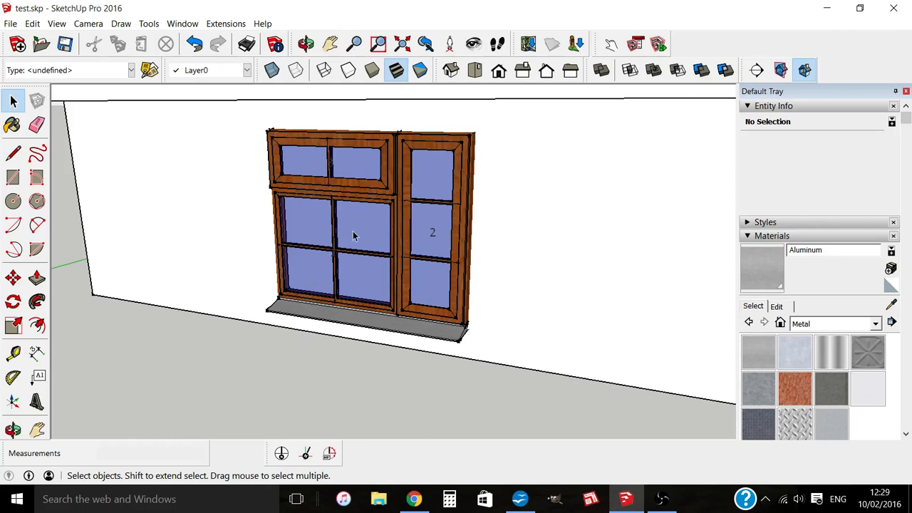
- Edit the WindowPlusA1 window in cut opening mode
scroll(353, 231, down, 3)
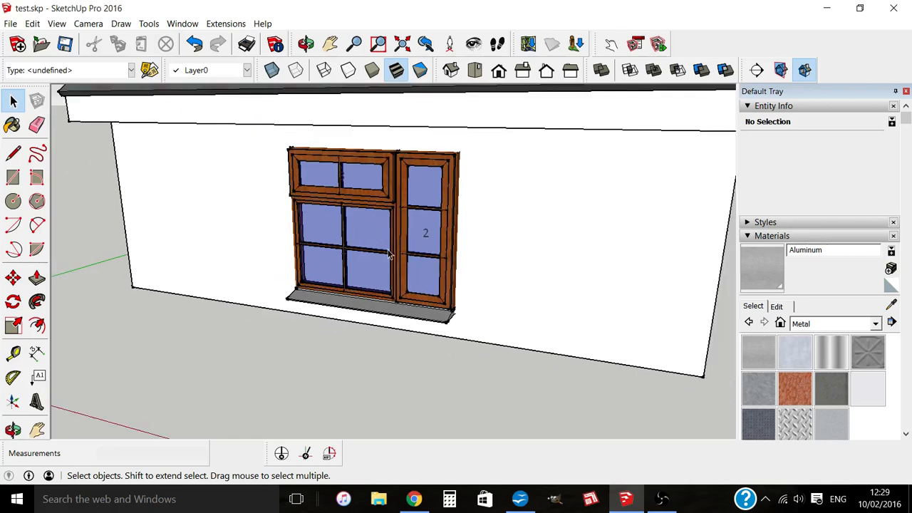
right_click(389, 255)
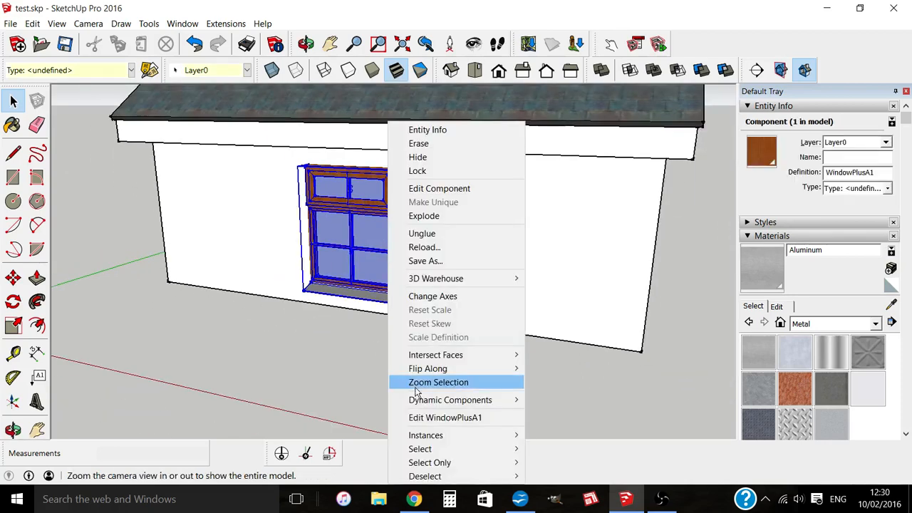
click(431, 417)
click(540, 240)
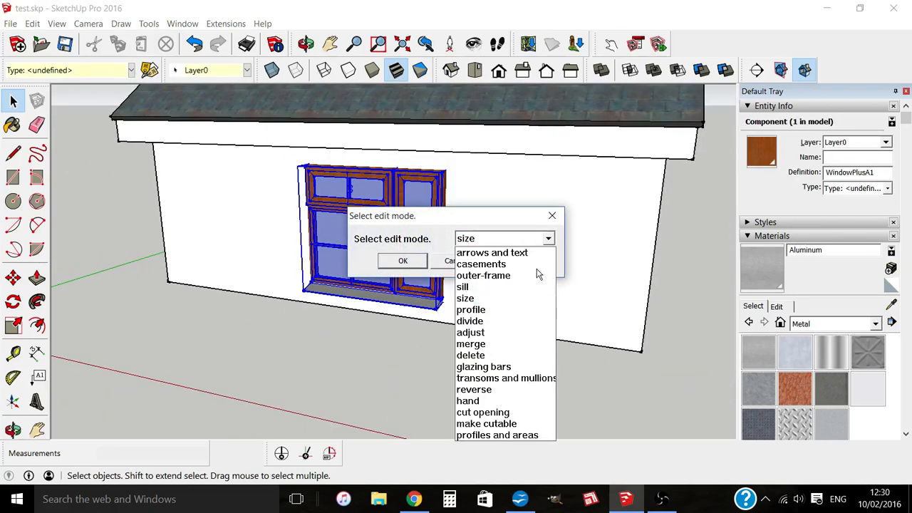
click(497, 413)
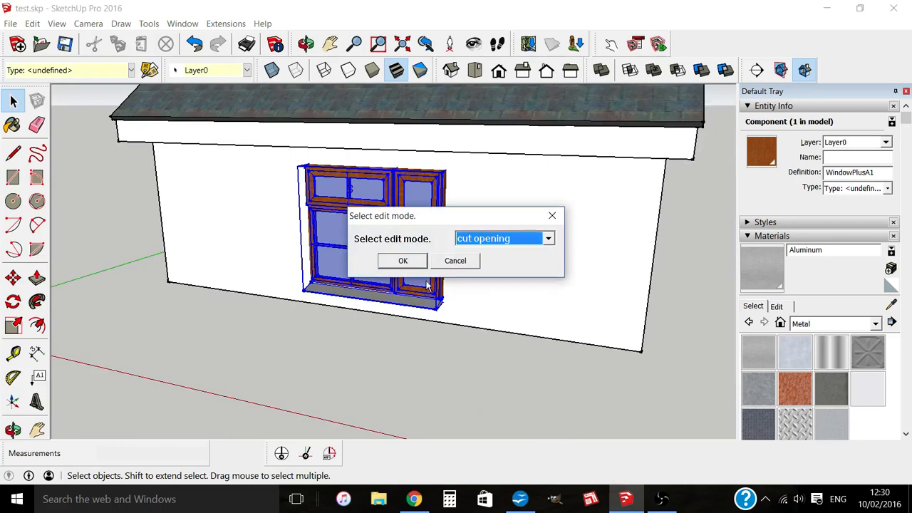
click(402, 260)
click(436, 285)
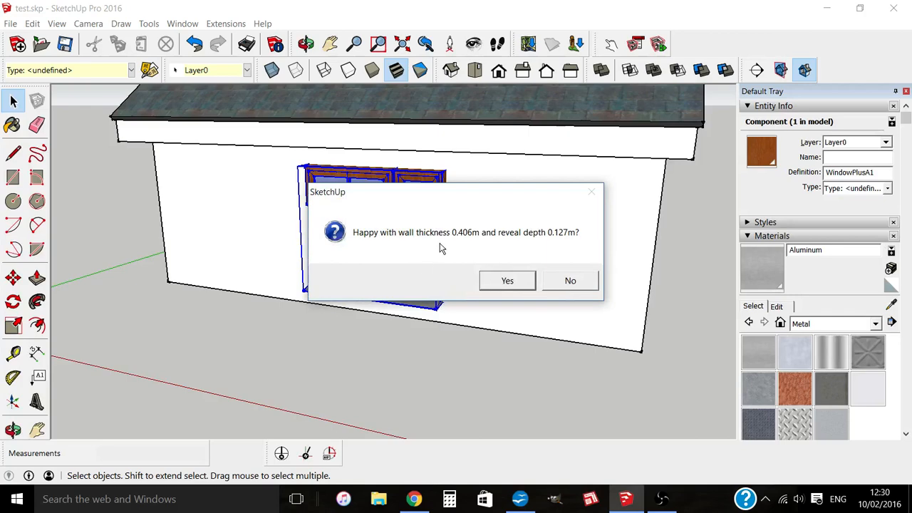
- Reject the proposed opening dimensions, set the wall thickness to 0.3 m and cut the window opening through the wall
click(574, 280)
click(502, 226)
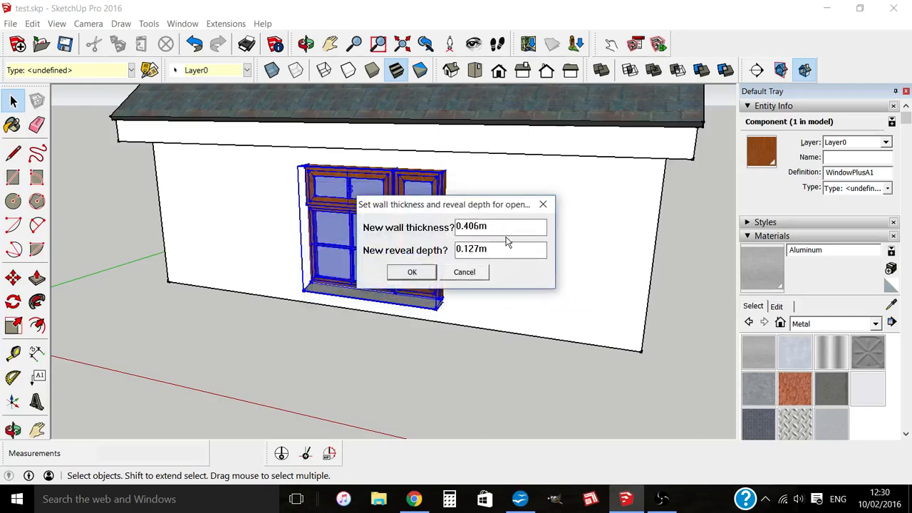
key(BackSpace)
key(BackSpace)
key(BackSpace)
key(BackSpace)
text(3)
click(399, 276)
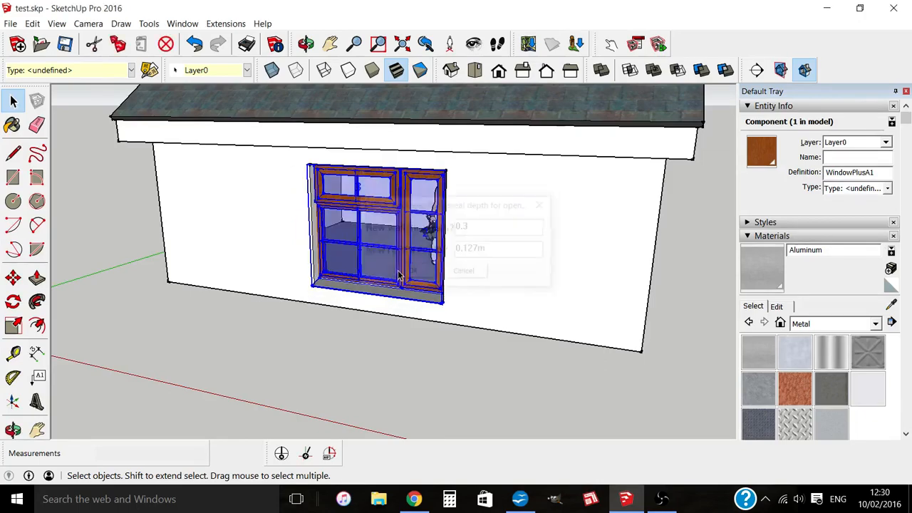
middle_drag(417, 311, 430, 297)
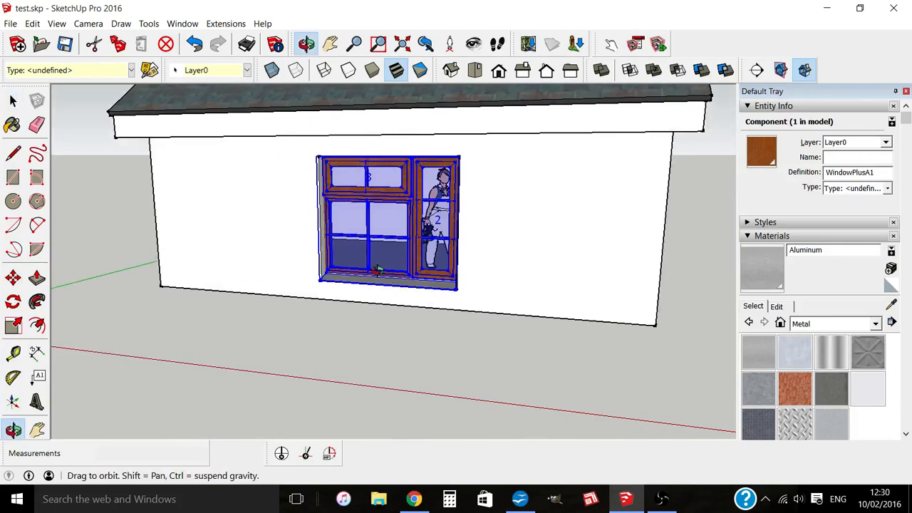
mouse_move(378, 269)
middle_down()
mouse_move(404, 278)
mouse_move(388, 283)
middle_up()
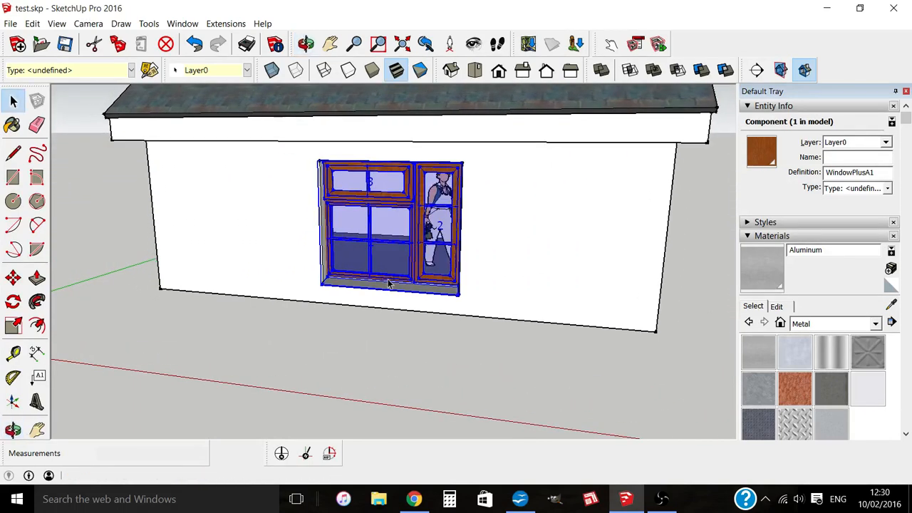